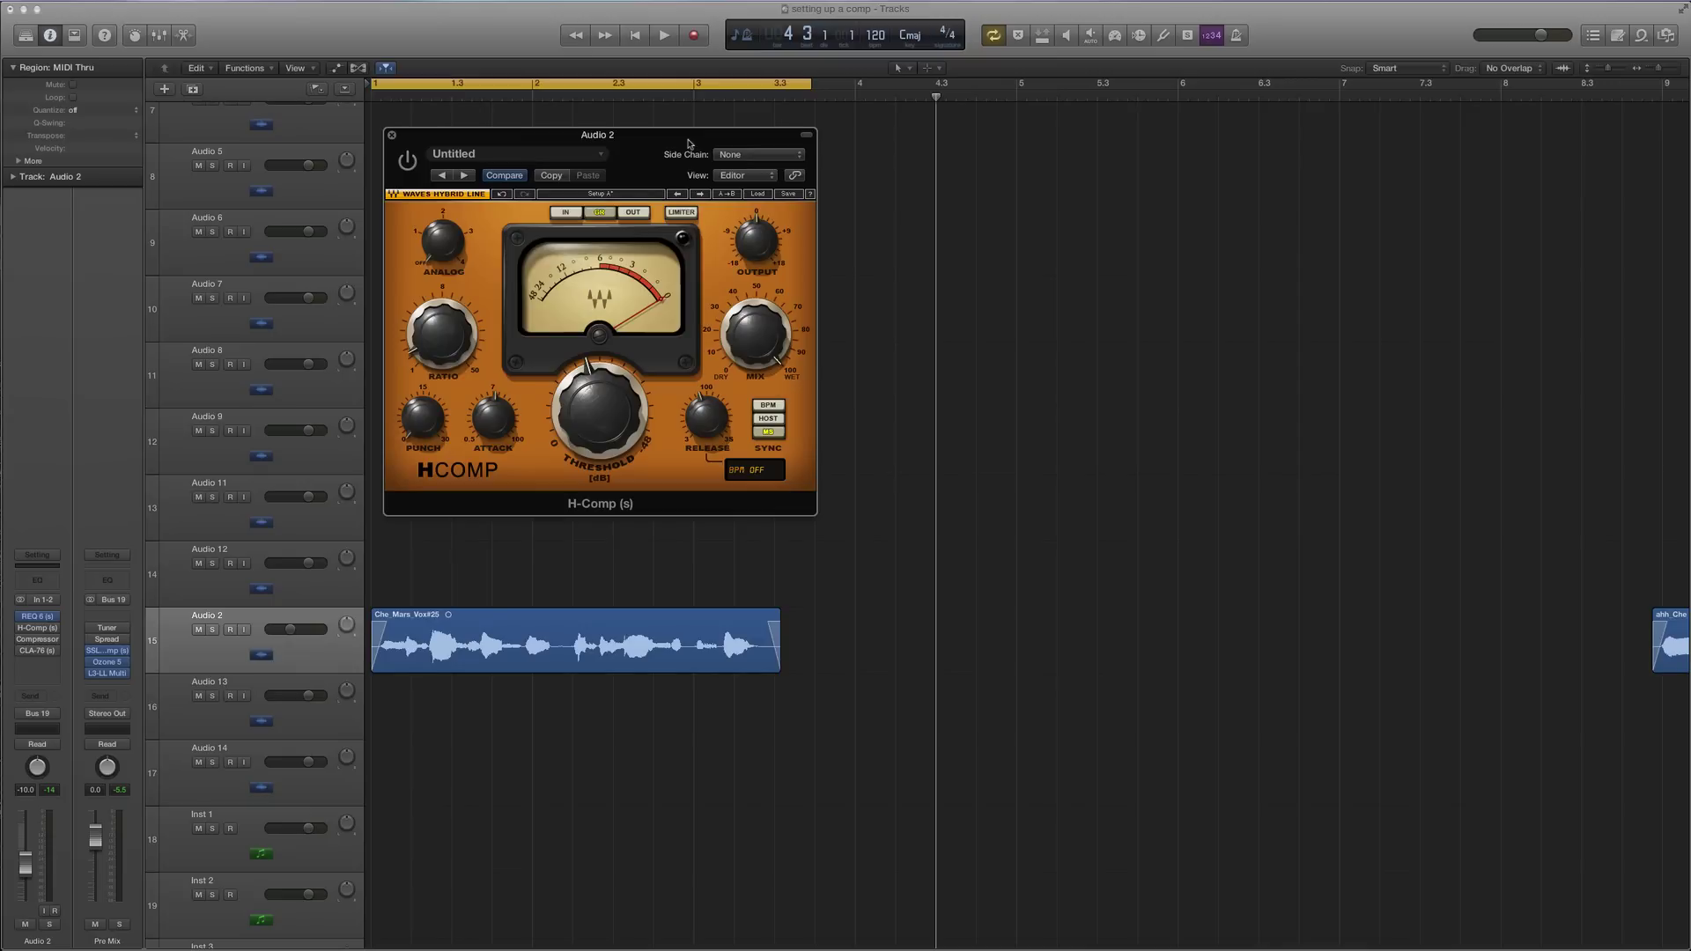
Turn the H-Comp ratio on Audio 2 up to its maximum and set the threshold for very heavy compression
{"action": "left_click_drag", "start_coordinate": [689, 144], "coordinate": [681, 165]}
{"action": "mouse_move", "coordinate": [447, 385]}
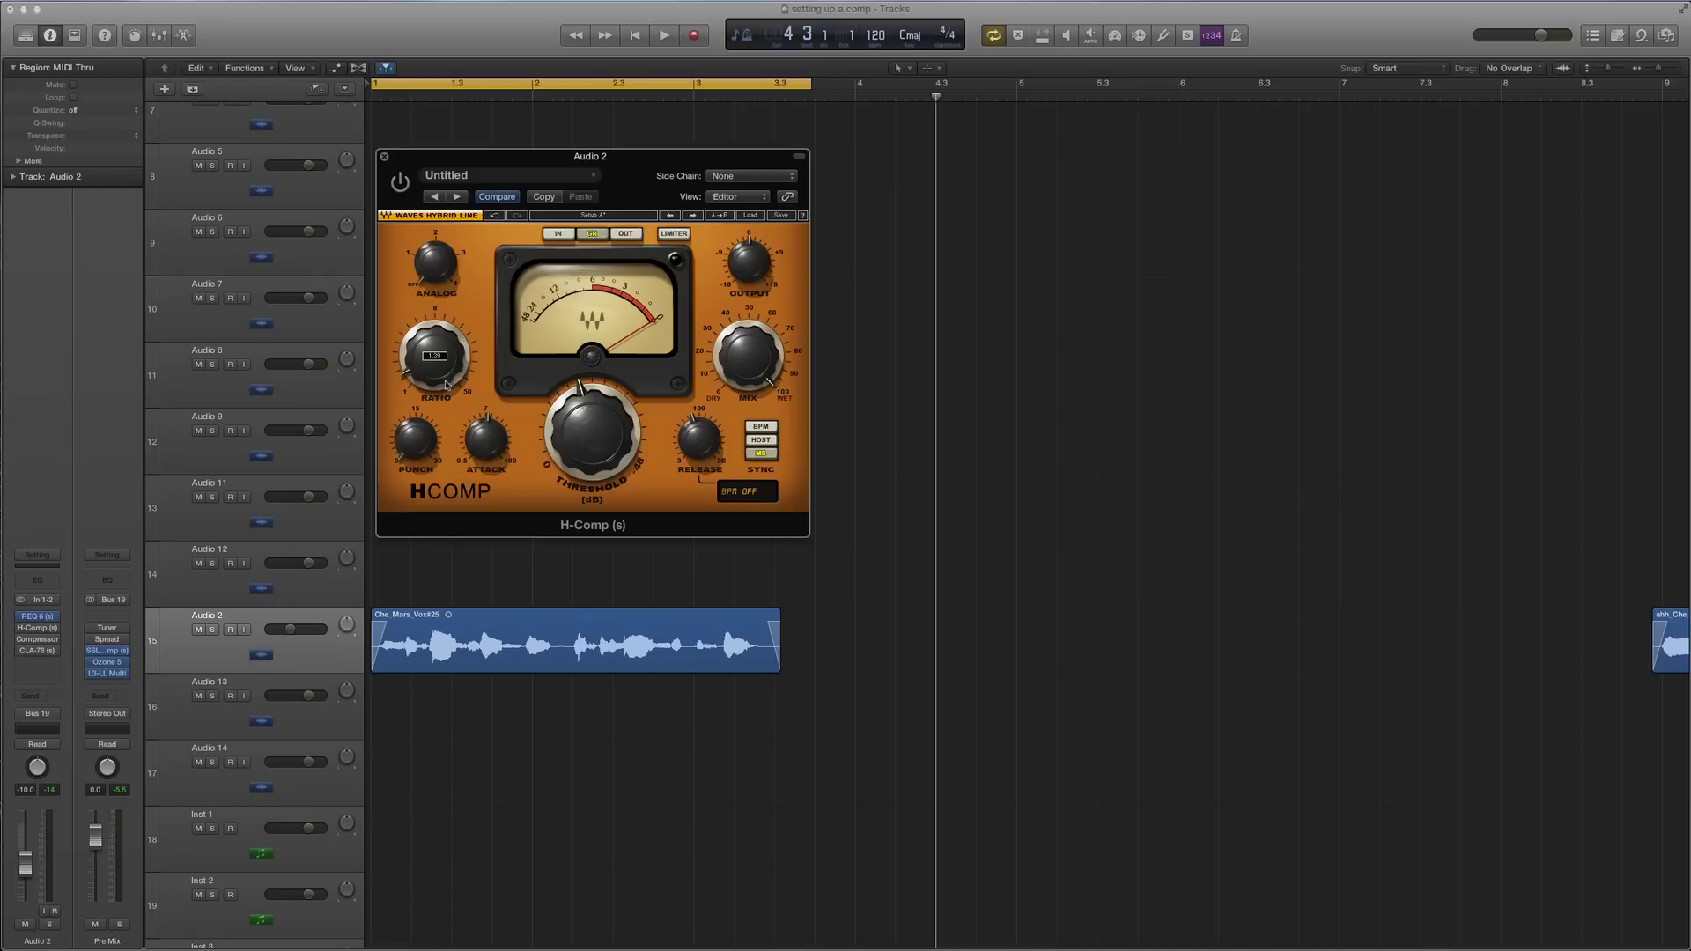
{"action": "left_click_drag", "start_coordinate": [447, 385], "coordinate": [452, 372]}
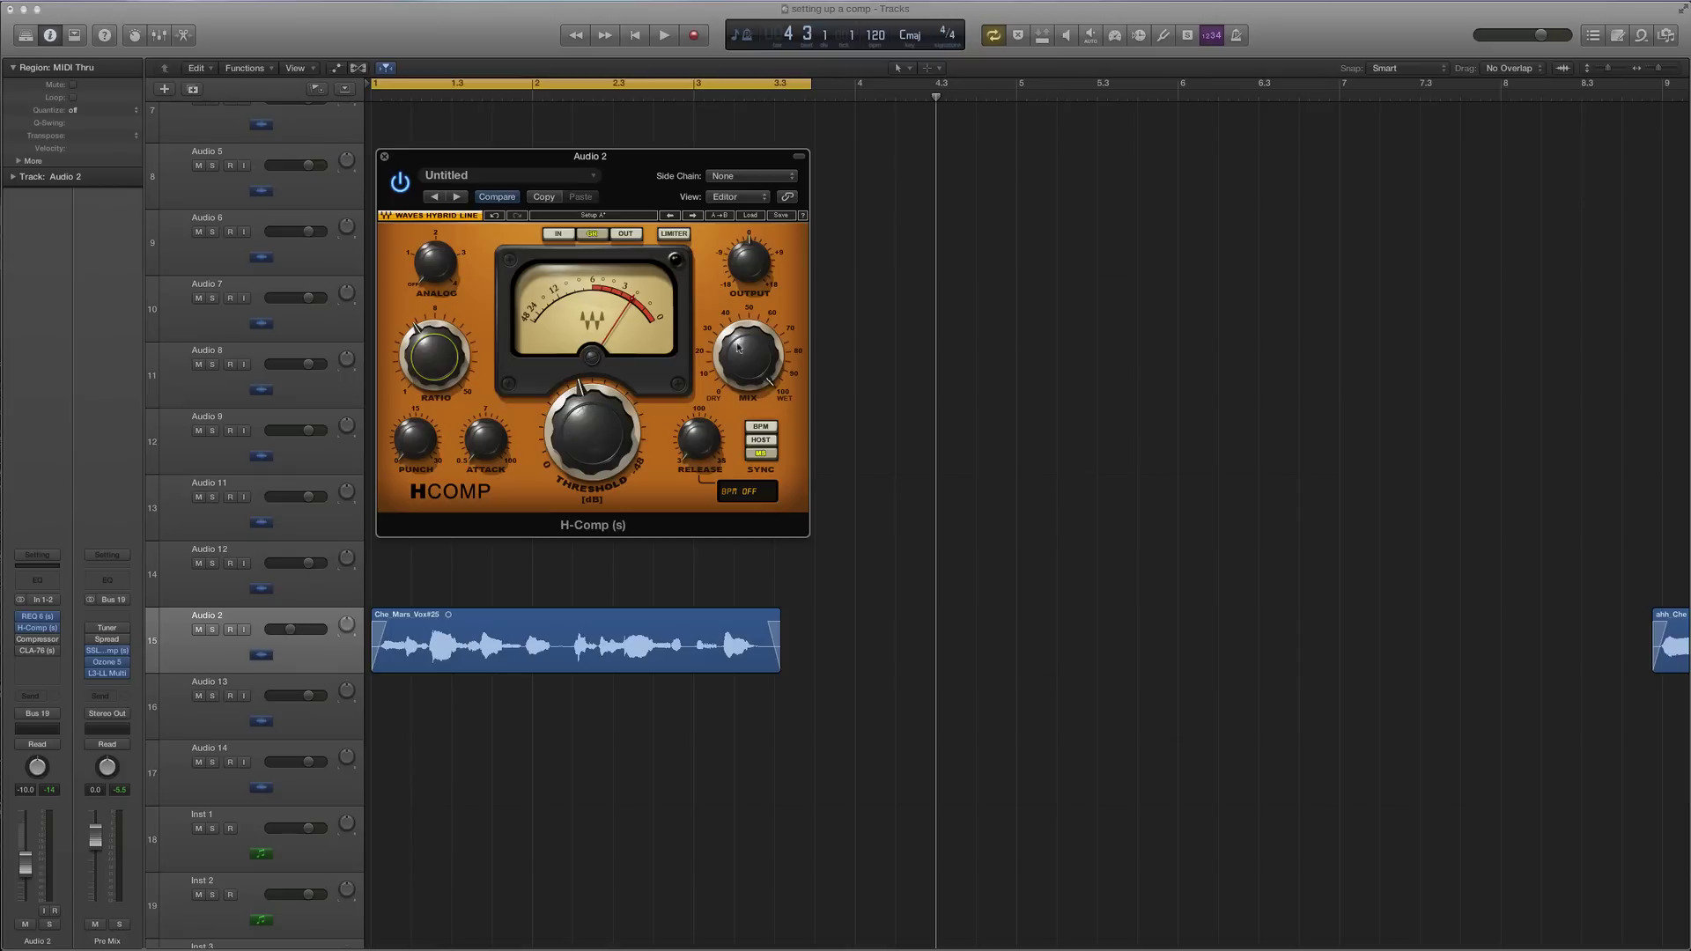
{"action": "left_click_drag", "start_coordinate": [435, 379], "coordinate": [437, 379]}
{"action": "left_click_drag", "start_coordinate": [592, 448], "coordinate": [618, 467]}
Sweep the H-Comp attack knob back and forth between slow and fast times
{"action": "left_click_drag", "start_coordinate": [507, 445], "coordinate": [471, 423]}
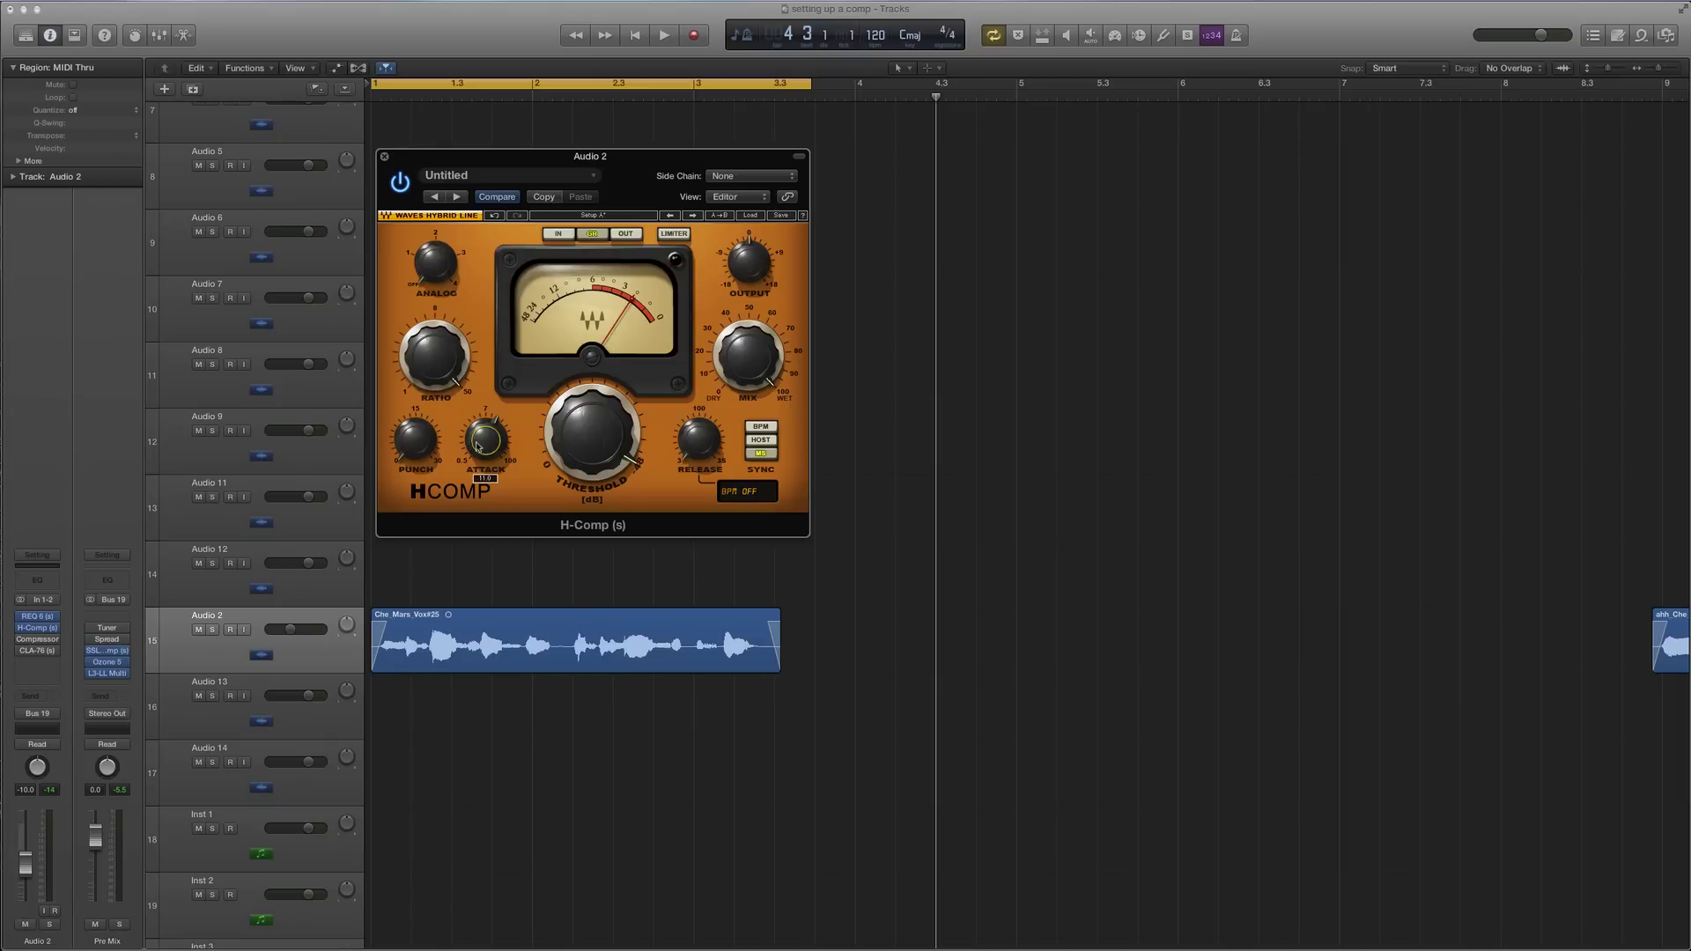
{"action": "left_click_drag", "start_coordinate": [482, 455], "coordinate": [482, 432]}
{"action": "mouse_move", "coordinate": [482, 455]}
{"action": "left_mouse_down"}
{"action": "mouse_move", "coordinate": [483, 475]}
{"action": "mouse_move", "coordinate": [485, 447]}
{"action": "left_mouse_up"}
{"action": "left_click_drag", "start_coordinate": [485, 439], "coordinate": [485, 468]}
Reposition the plug-in window and listen to the looped vocal on Audio 2 with H-Comp bypassed
{"action": "left_click_drag", "start_coordinate": [655, 156], "coordinate": [661, 155]}
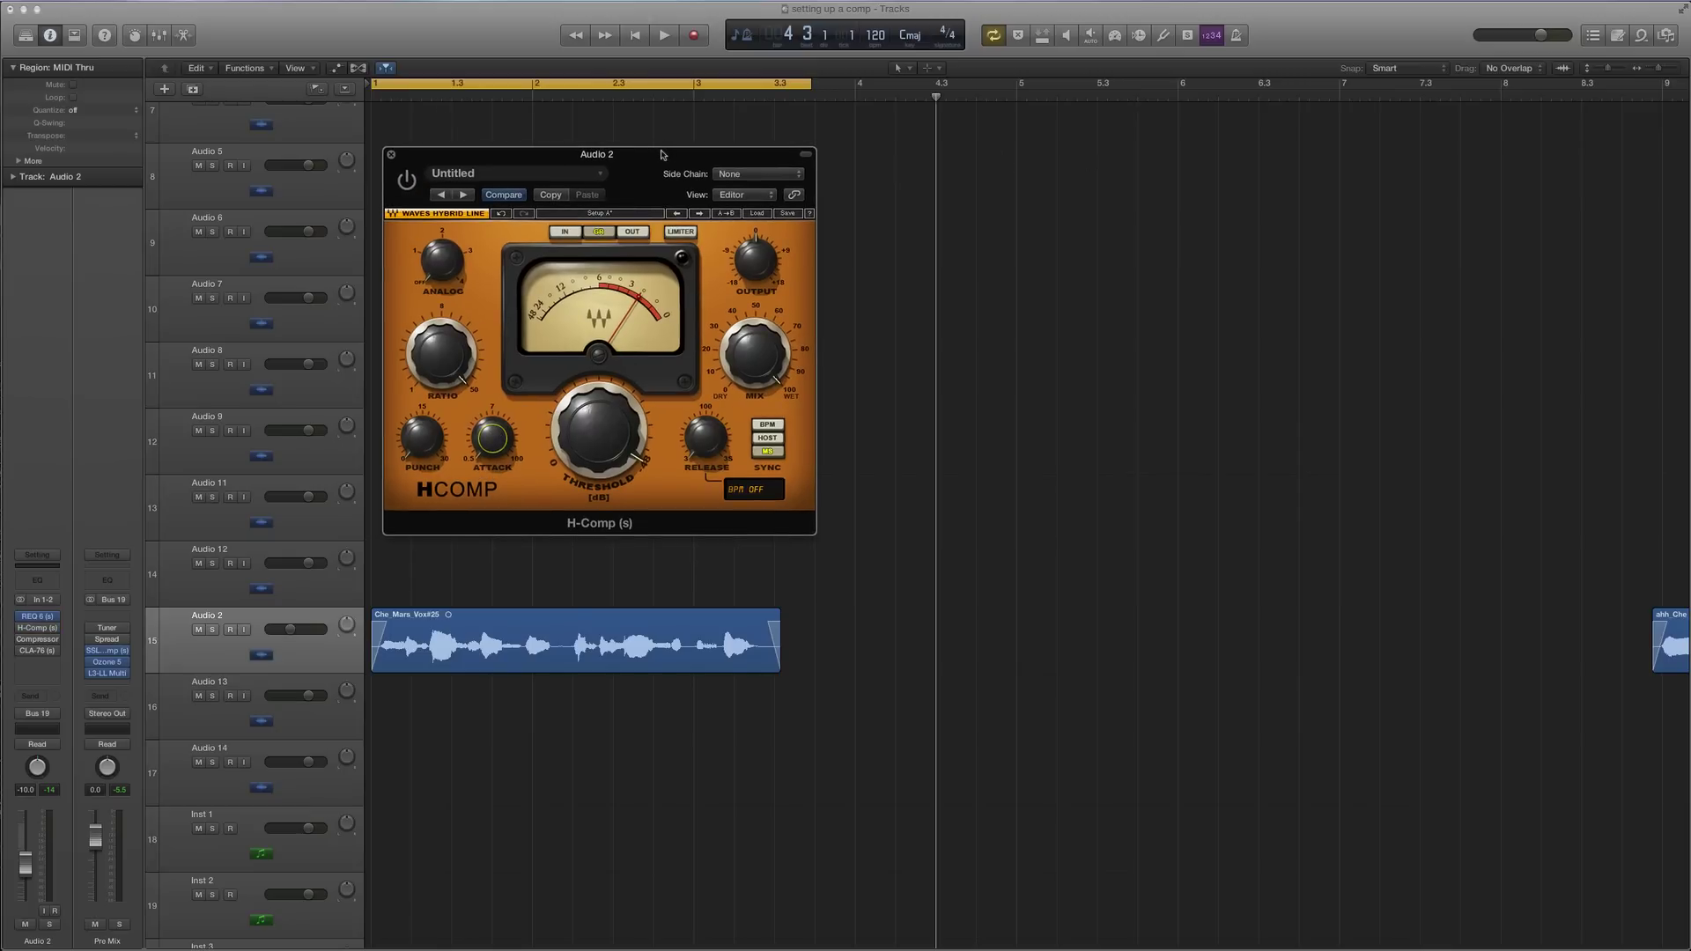
{"action": "key", "text": "space"}
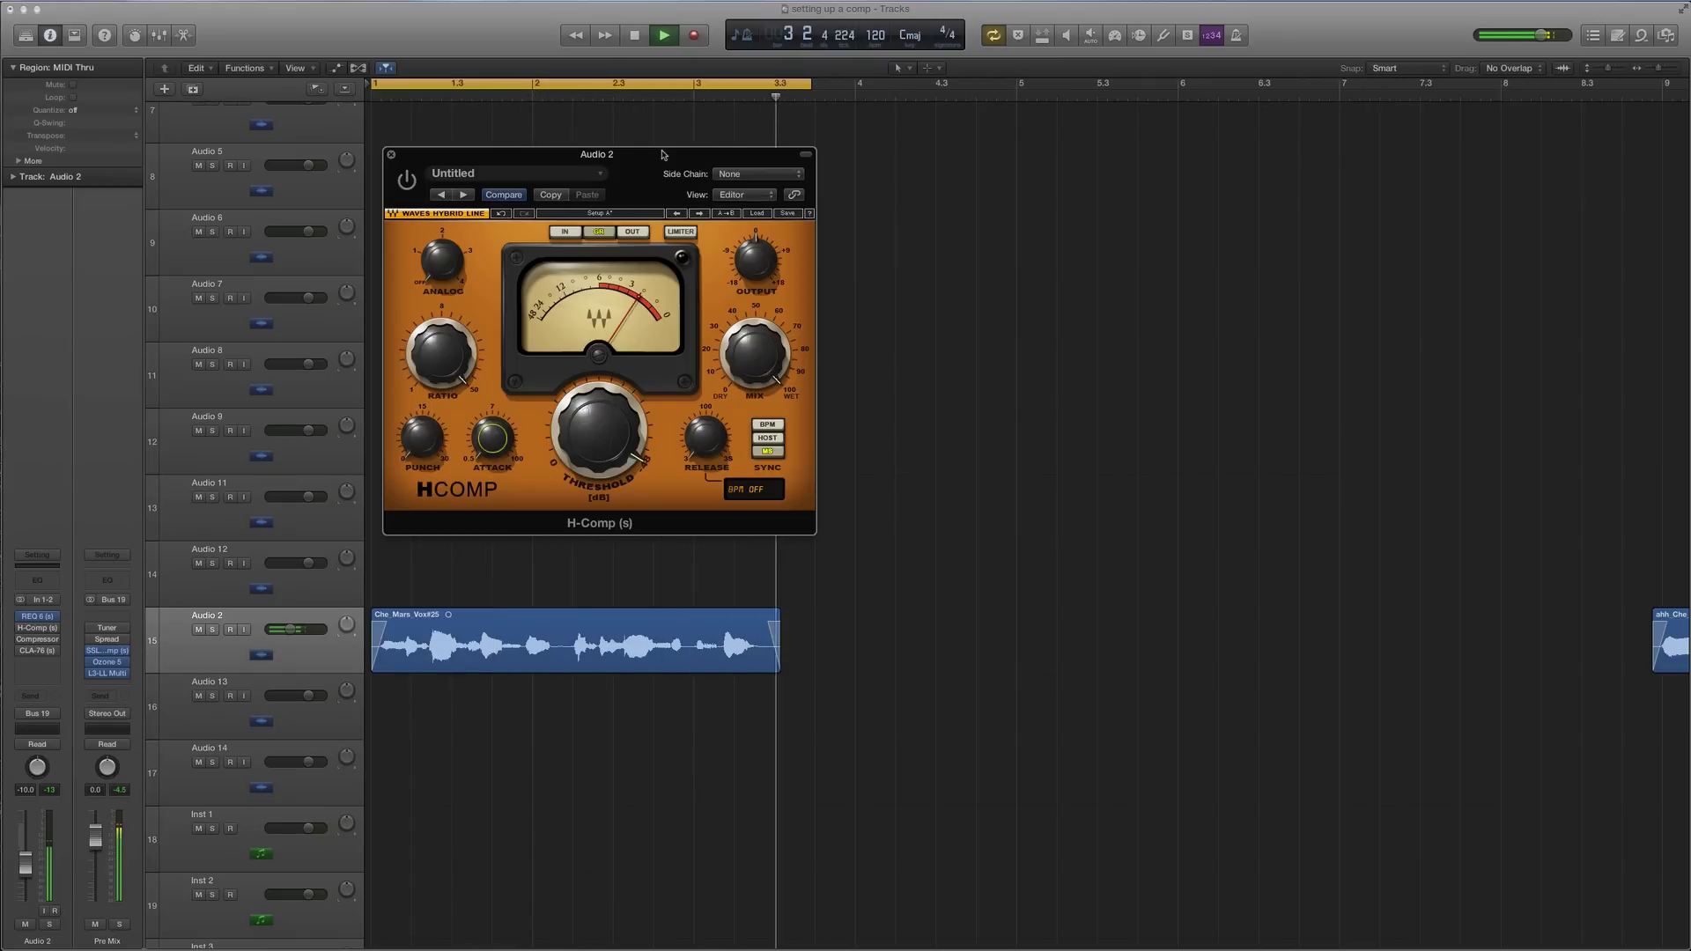
{"action": "key", "text": "space"}
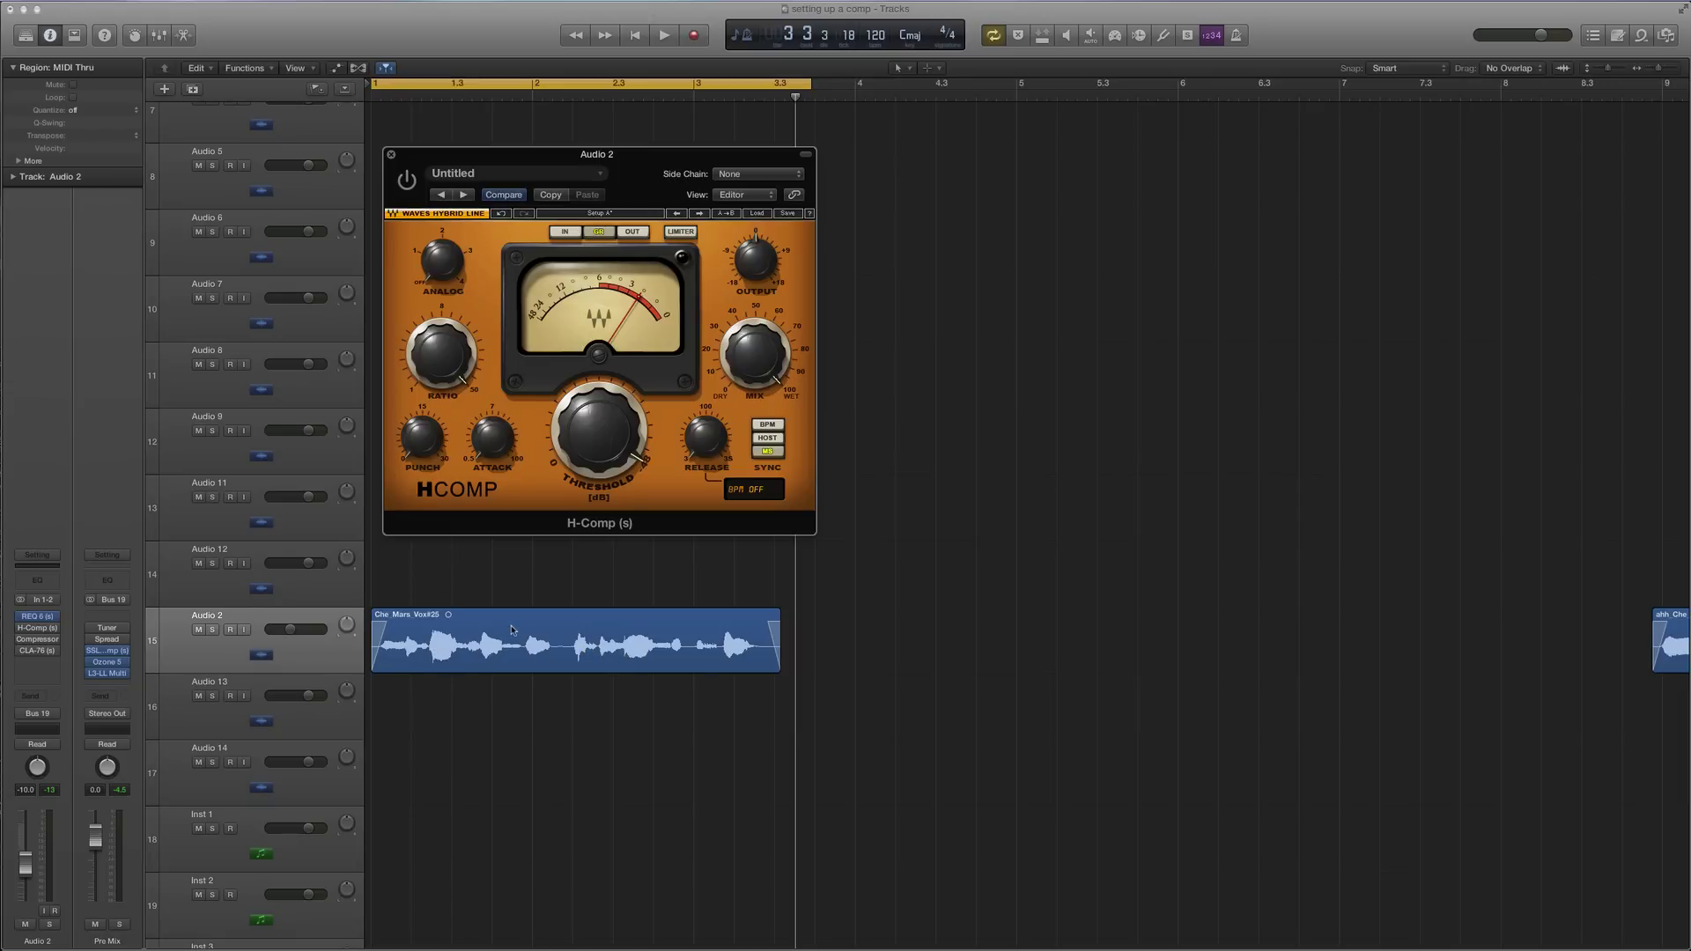
Enable H-Comp, pull the attack towards its fastest time, and readjust it while the vocal loop plays
{"action": "left_click", "coordinate": [407, 180]}
{"action": "left_click_drag", "start_coordinate": [491, 449], "coordinate": [491, 494]}
{"action": "key", "text": "space"}
{"action": "mouse_move", "coordinate": [496, 440]}
{"action": "left_mouse_down"}
{"action": "mouse_move", "coordinate": [496, 403]}
{"action": "mouse_move", "coordinate": [496, 453]}
{"action": "mouse_move", "coordinate": [491, 429]}
{"action": "left_mouse_up"}
{"action": "key", "text": "space"}
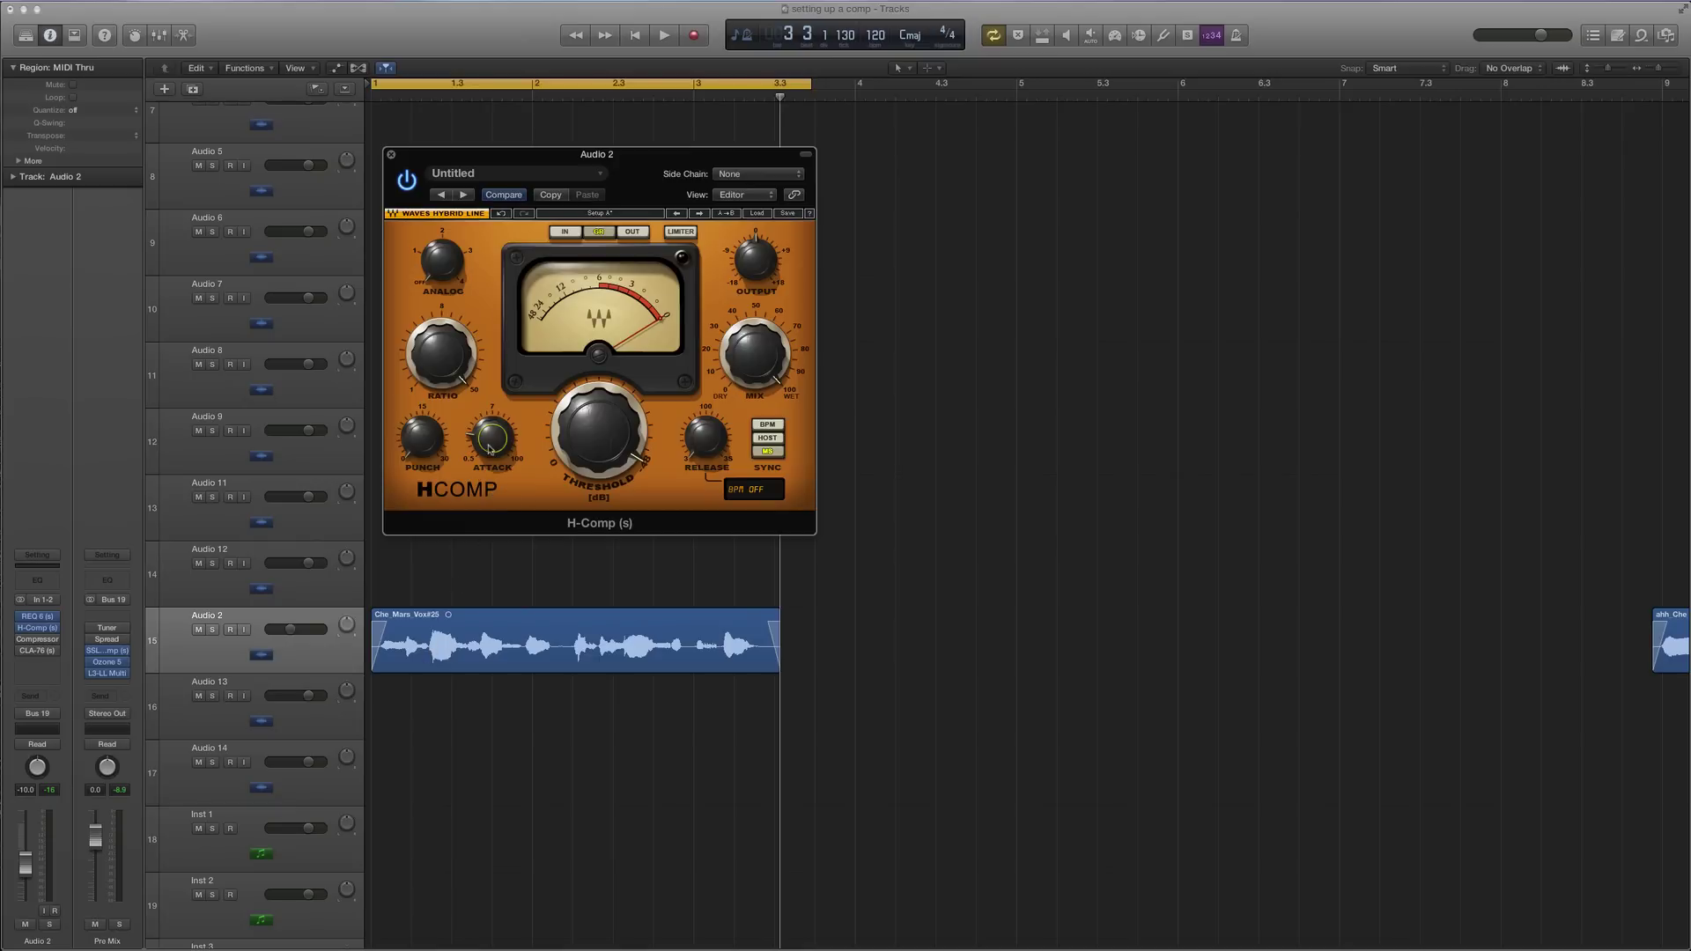
Try BPM sync for the release at a different note length, and return the sync mode to milliseconds
{"action": "mouse_move", "coordinate": [492, 453]}
{"action": "mouse_move", "coordinate": [704, 436]}
{"action": "left_click", "coordinate": [767, 424]}
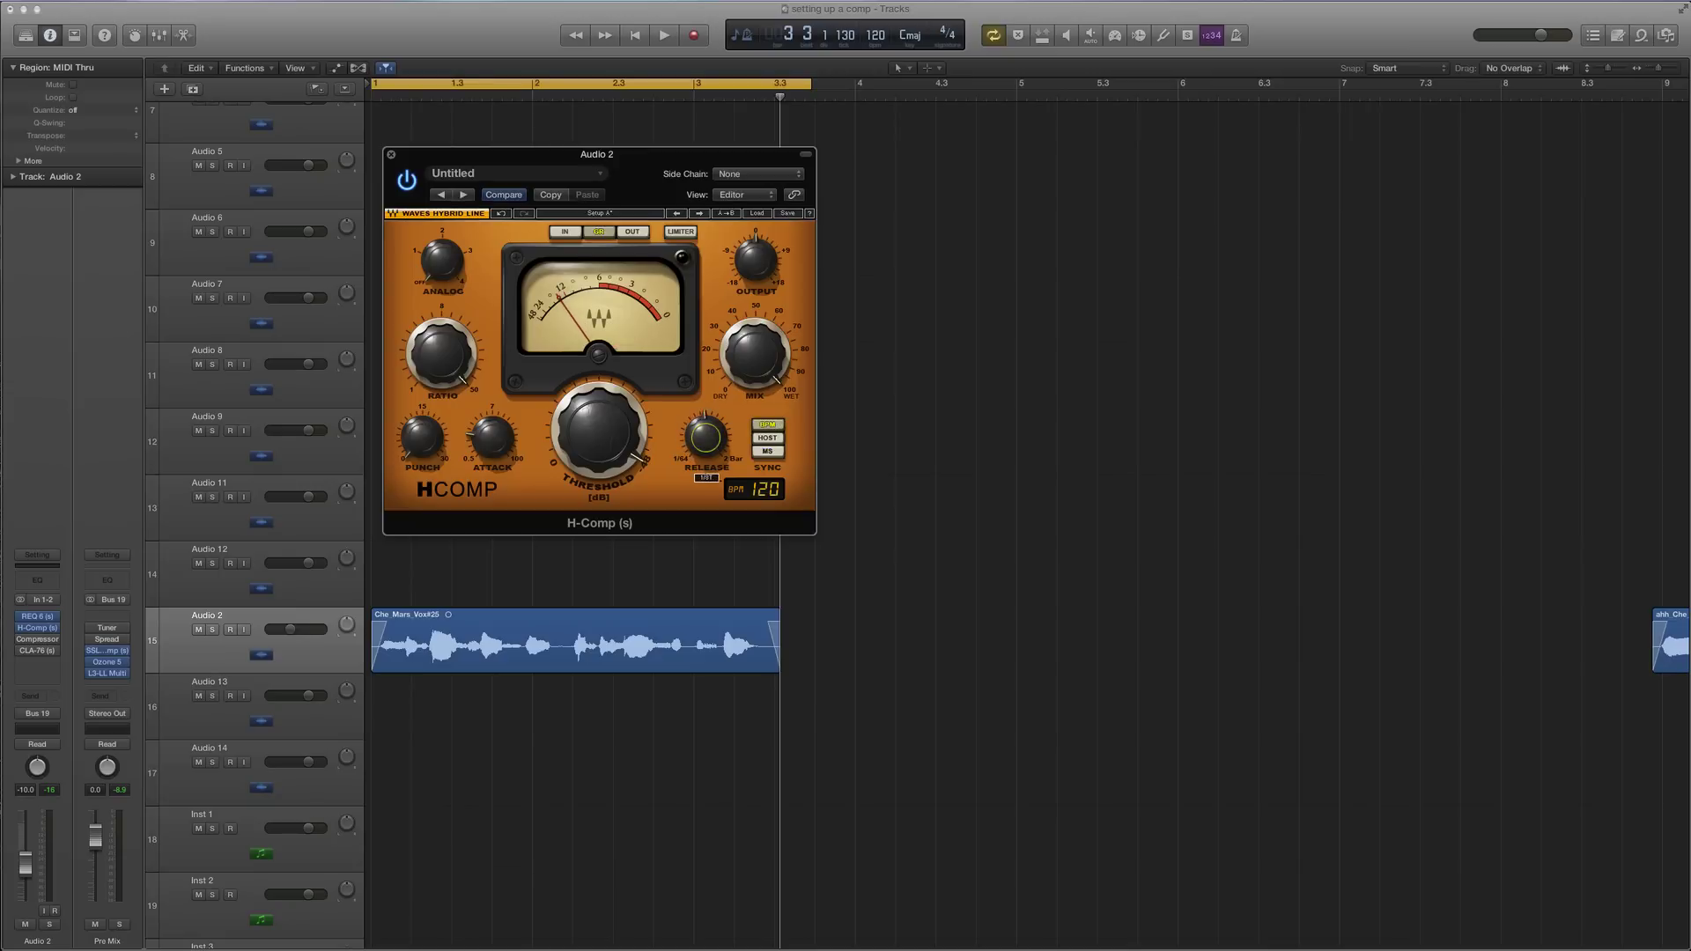
{"action": "left_click_drag", "start_coordinate": [704, 422], "coordinate": [702, 447]}
{"action": "left_click", "coordinate": [779, 437]}
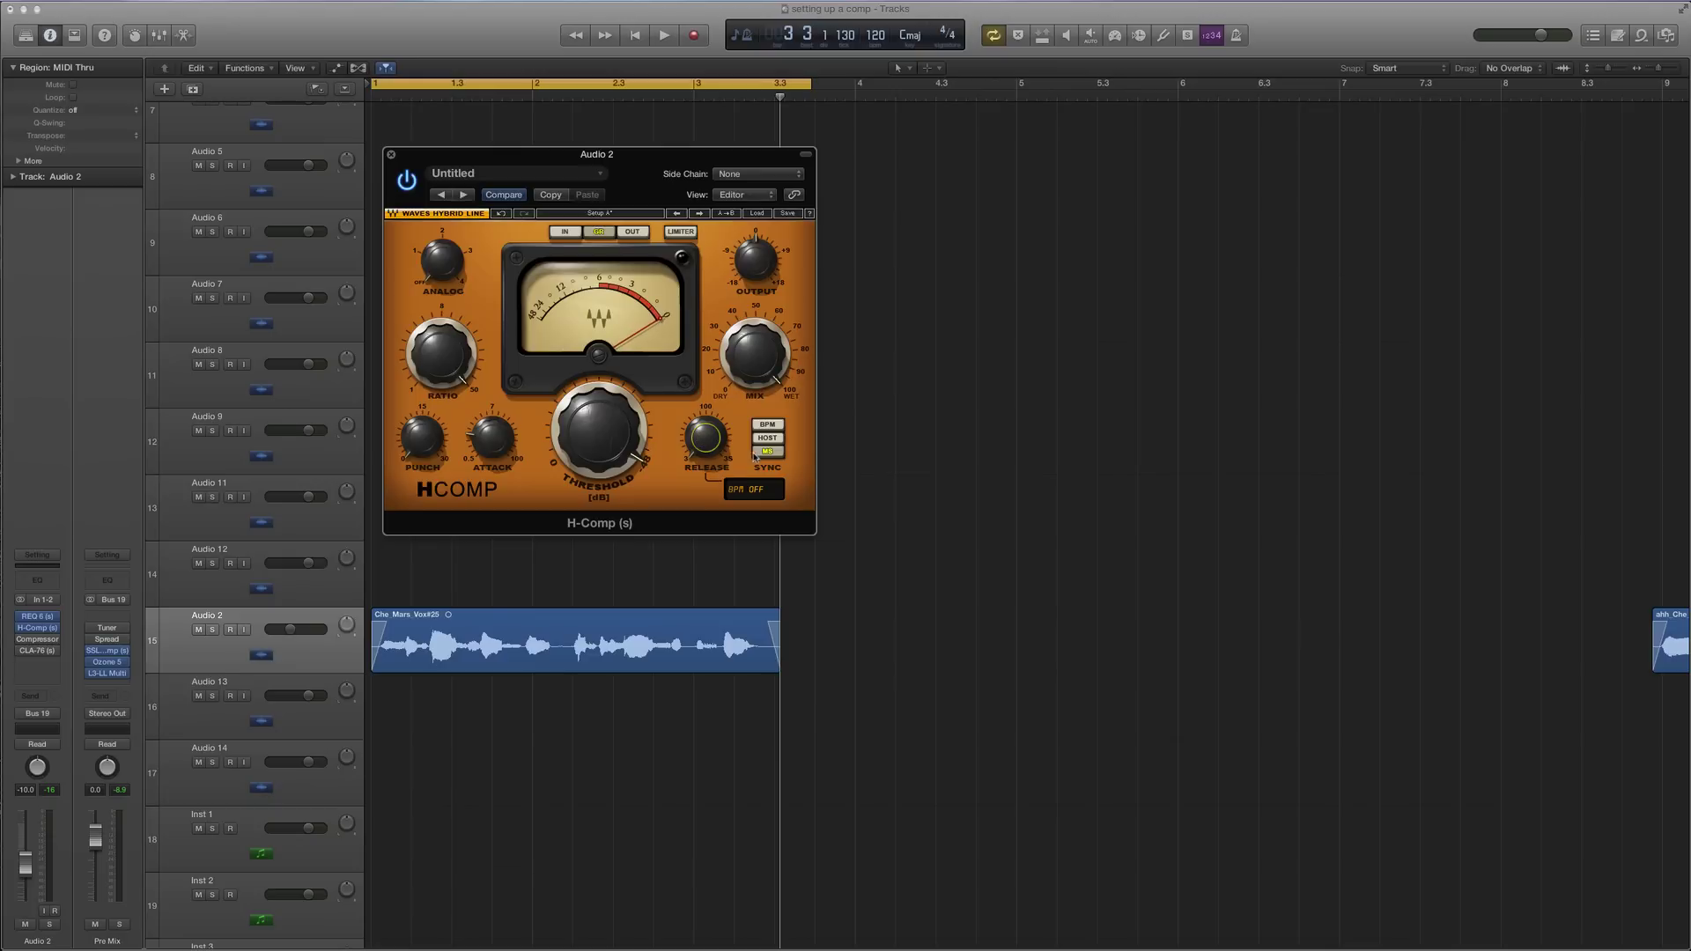
Sweep the release between short and long times, and fine-tune it by ear while the vocal loop plays
{"action": "left_click", "coordinate": [706, 437]}
{"action": "left_click_drag", "start_coordinate": [710, 443], "coordinate": [710, 476]}
{"action": "left_click_drag", "start_coordinate": [708, 447], "coordinate": [707, 428]}
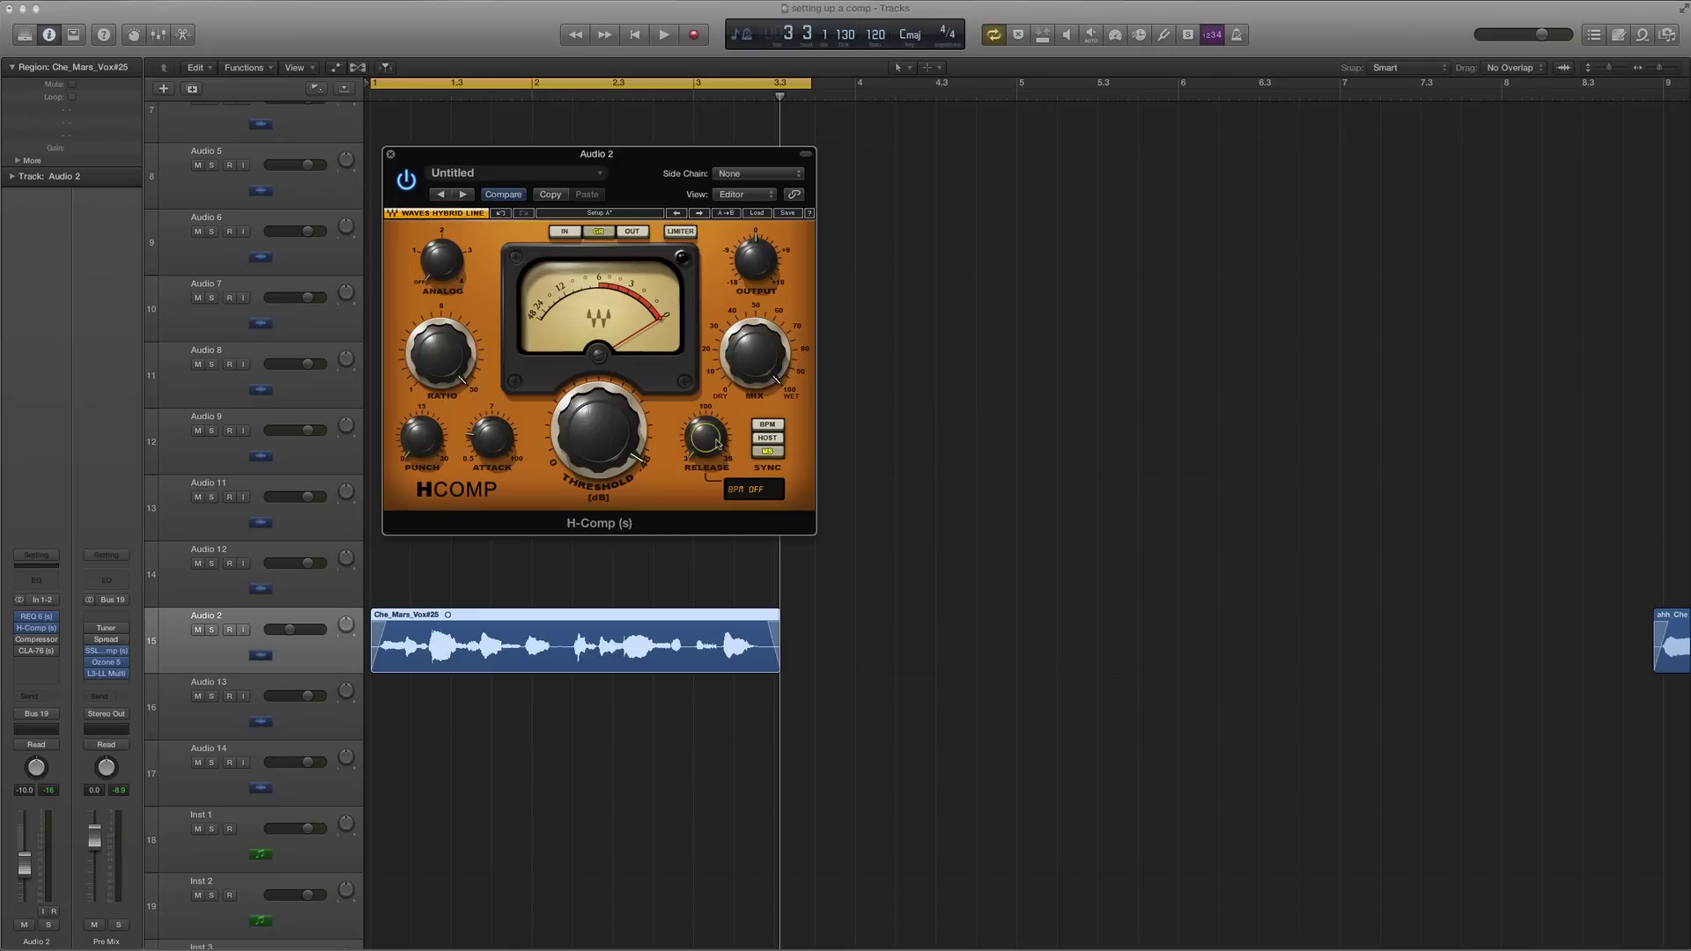
{"action": "key", "text": "space"}
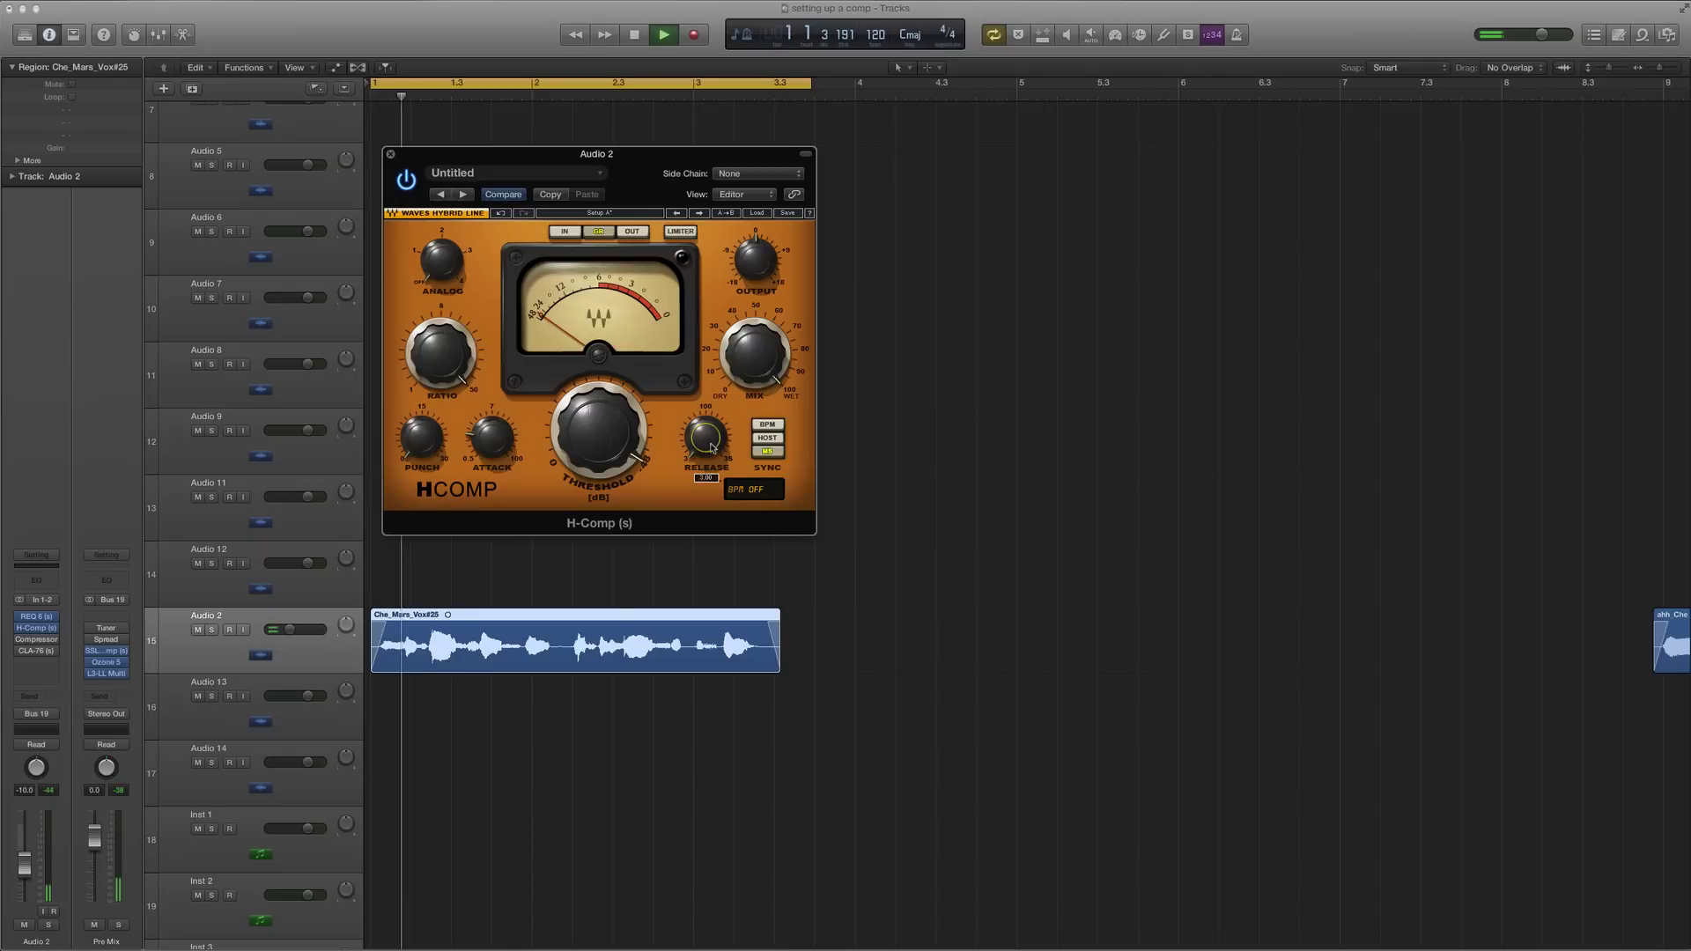
{"action": "left_click_drag", "start_coordinate": [712, 443], "coordinate": [714, 447]}
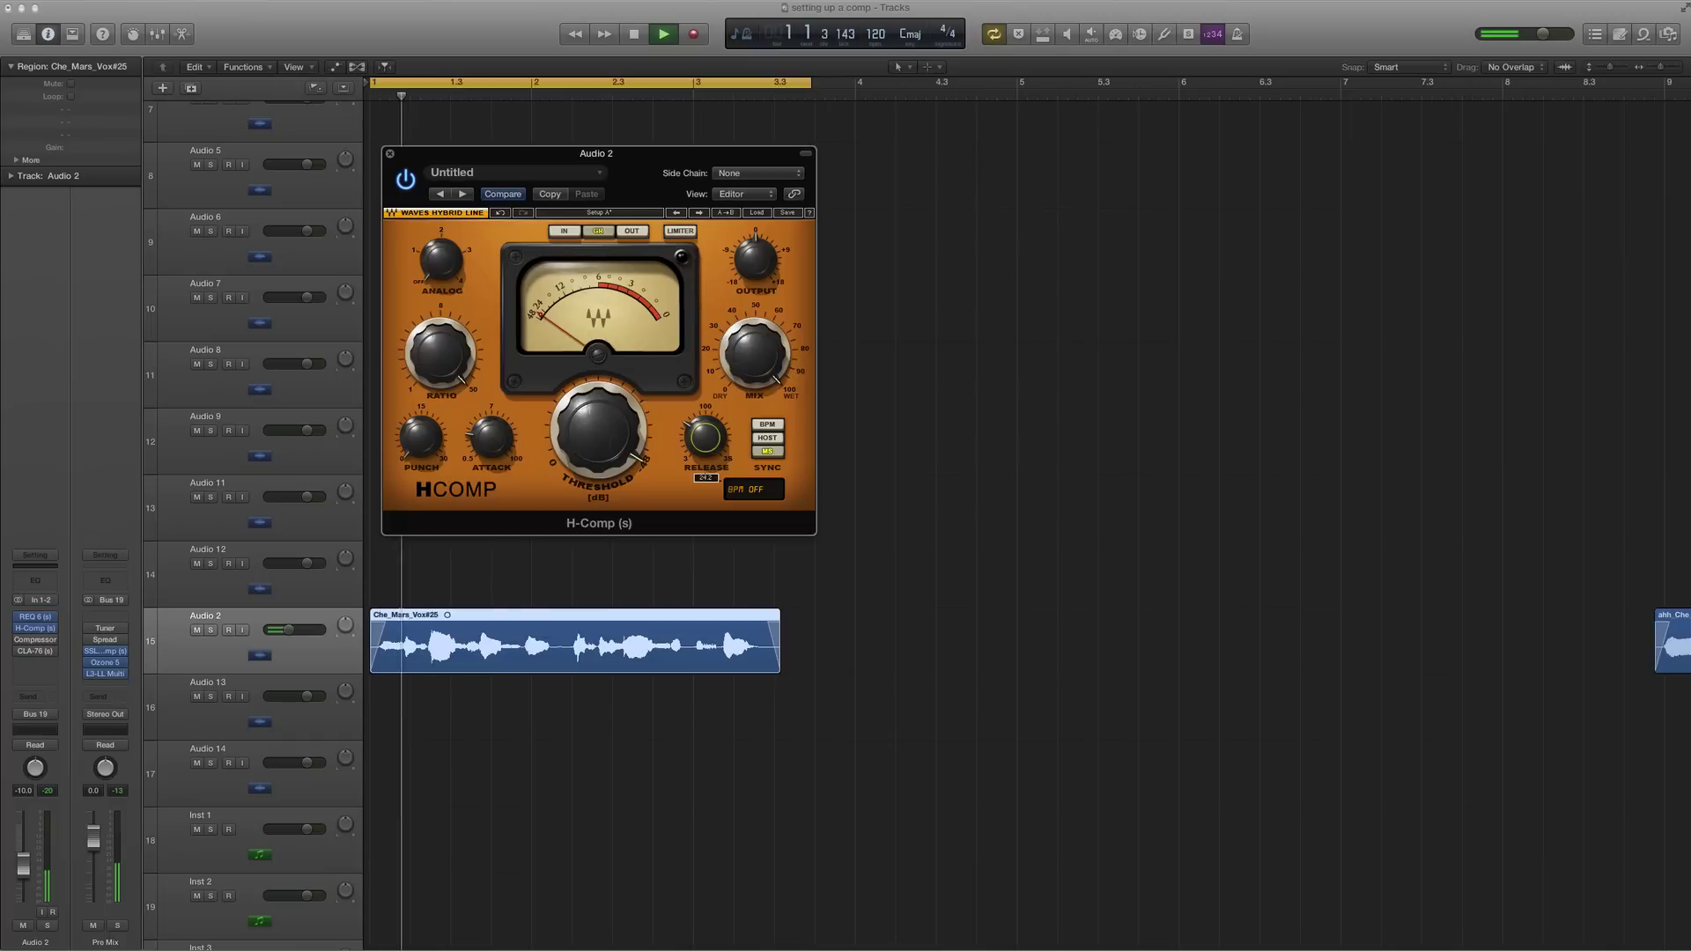
{"action": "left_click_drag", "start_coordinate": [714, 446], "coordinate": [711, 447]}
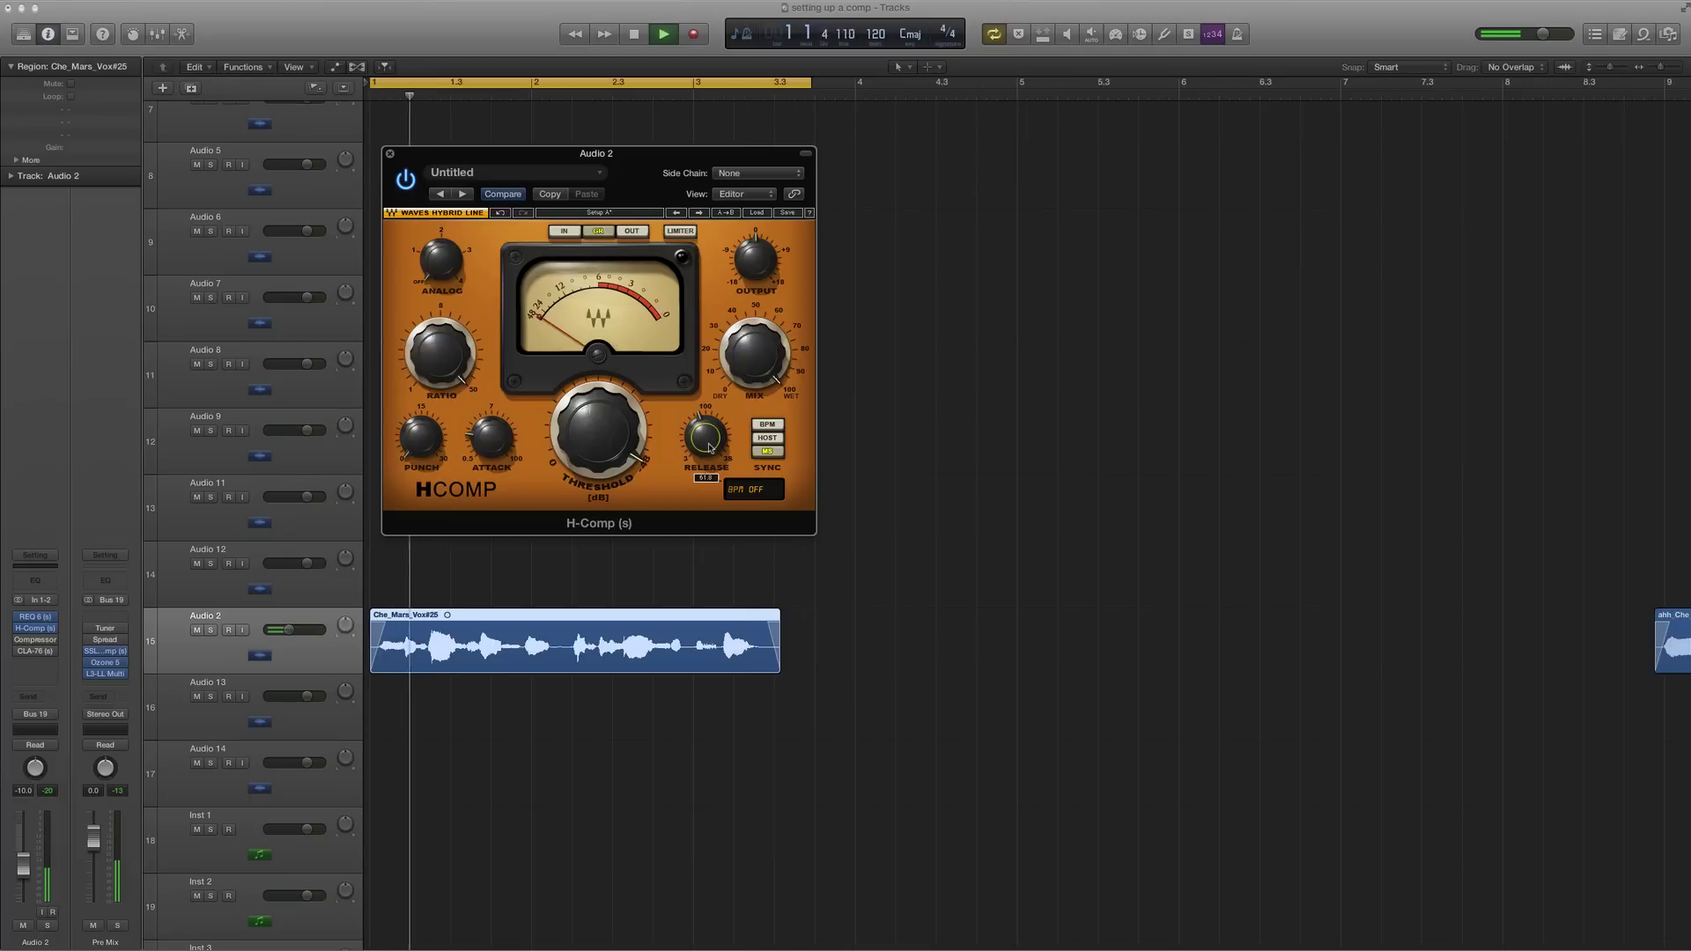
{"action": "scroll", "coordinate": [710, 447], "scroll_direction": "up", "scroll_amount": 1}
{"action": "key", "text": "space"}
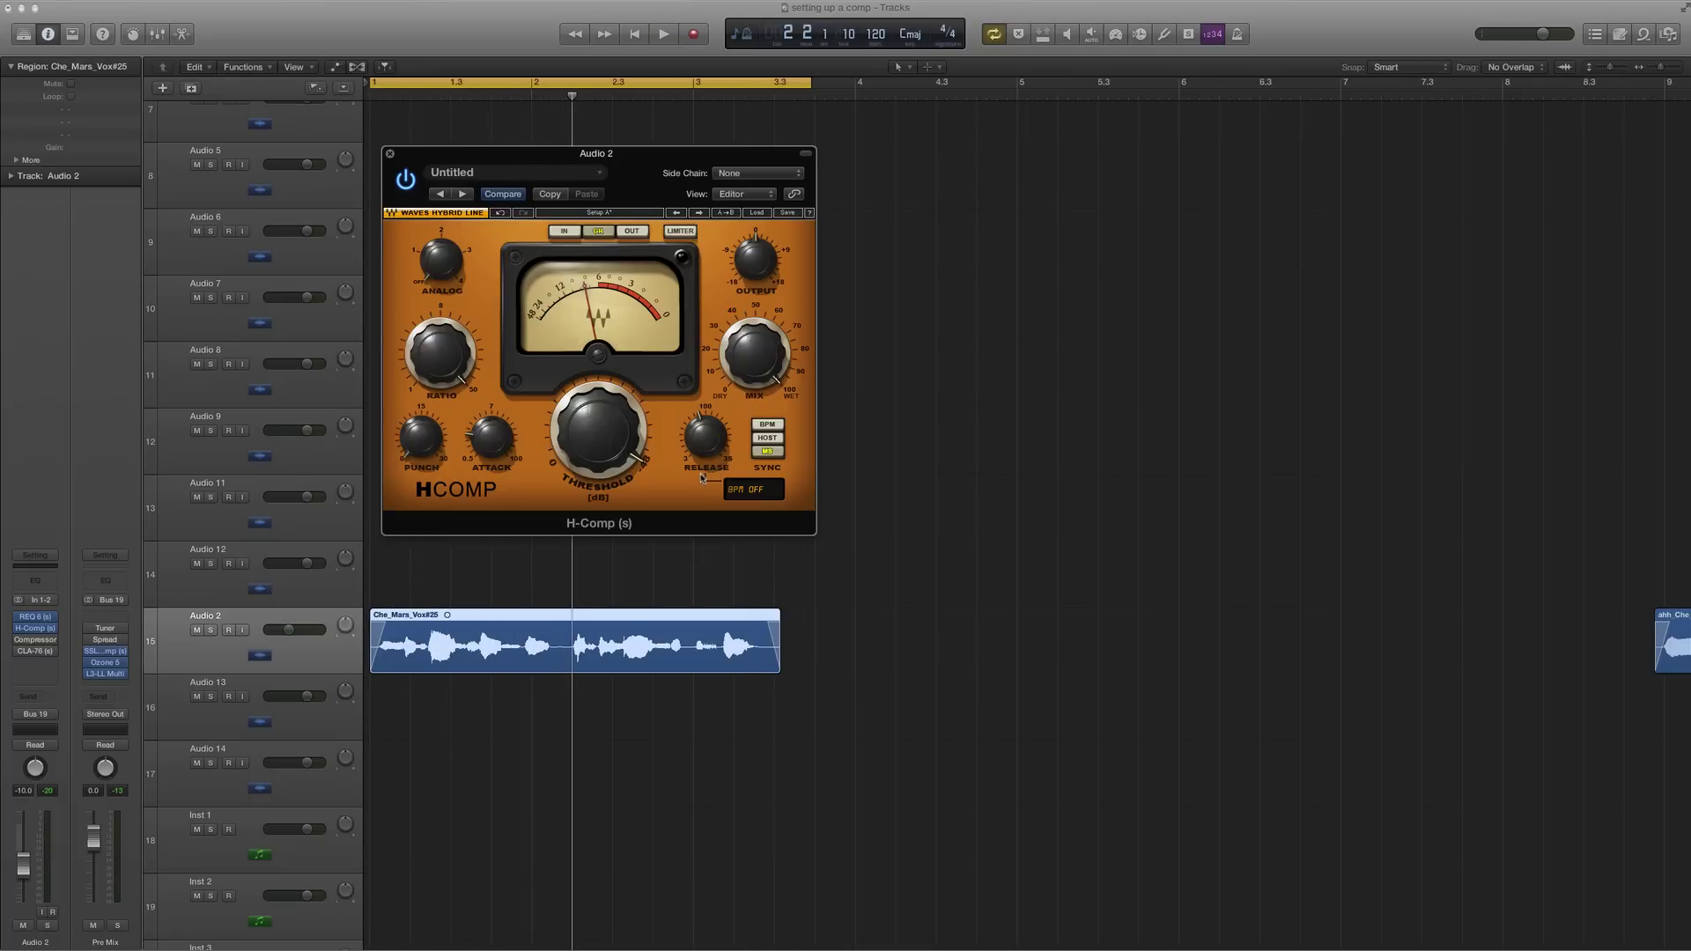
Bring the ratio down from its maximum to its lowest setting and start playing the vocal loop
{"action": "key", "text": "shift+Return"}
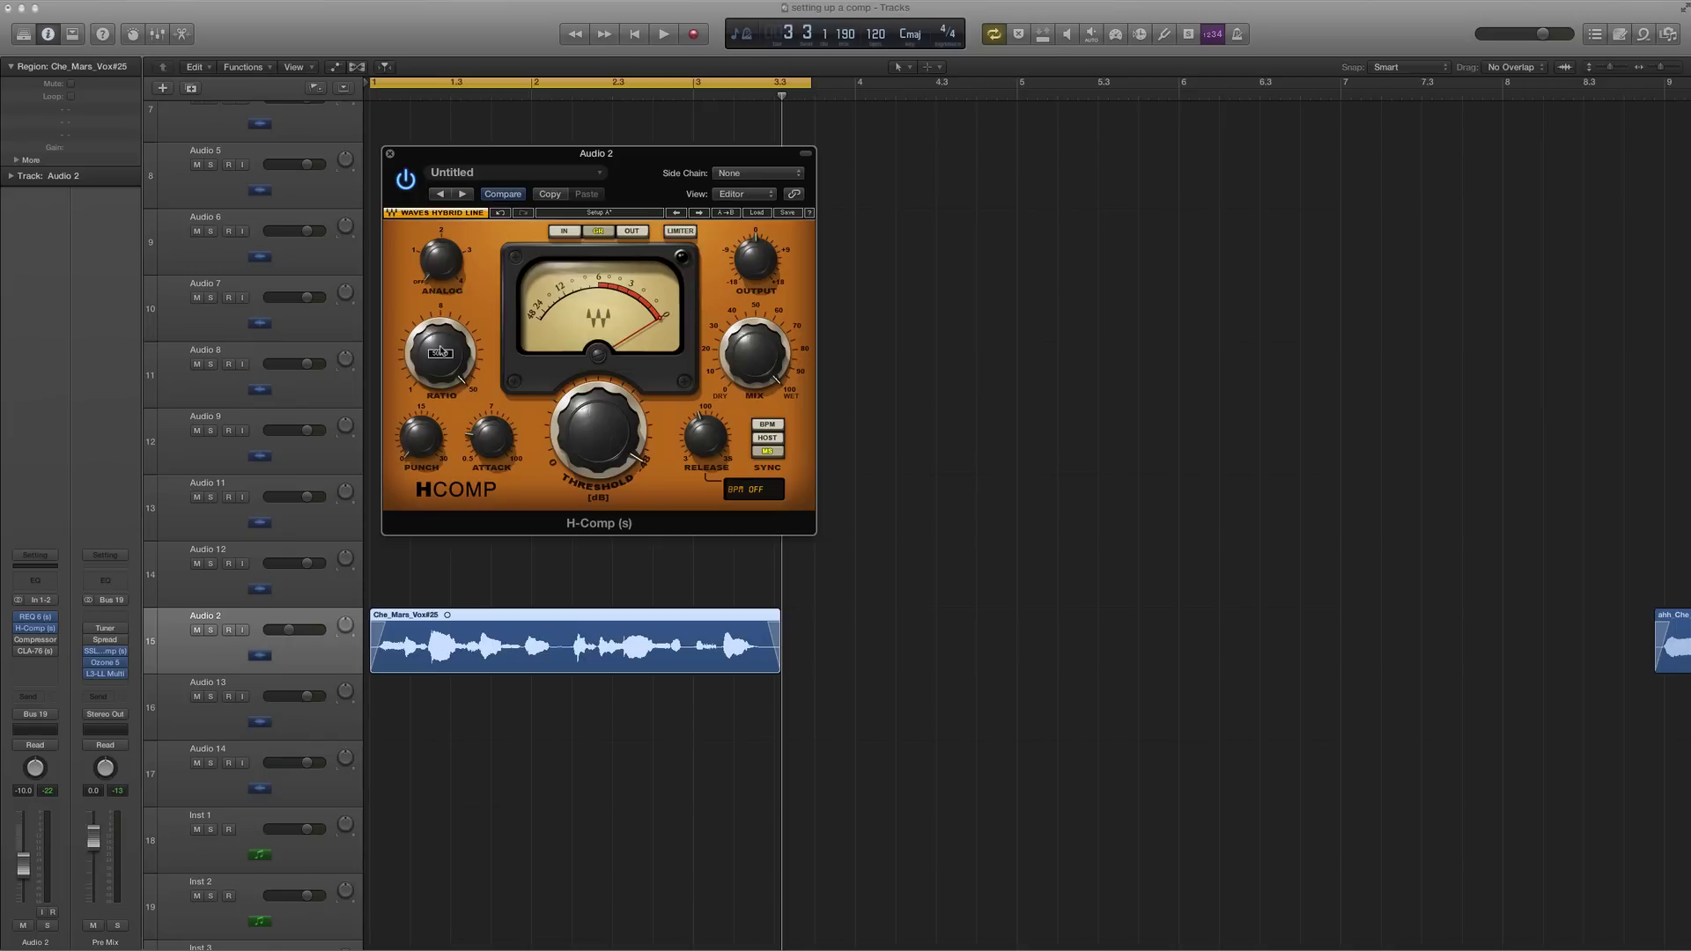
{"action": "left_click_drag", "start_coordinate": [447, 362], "coordinate": [447, 414]}
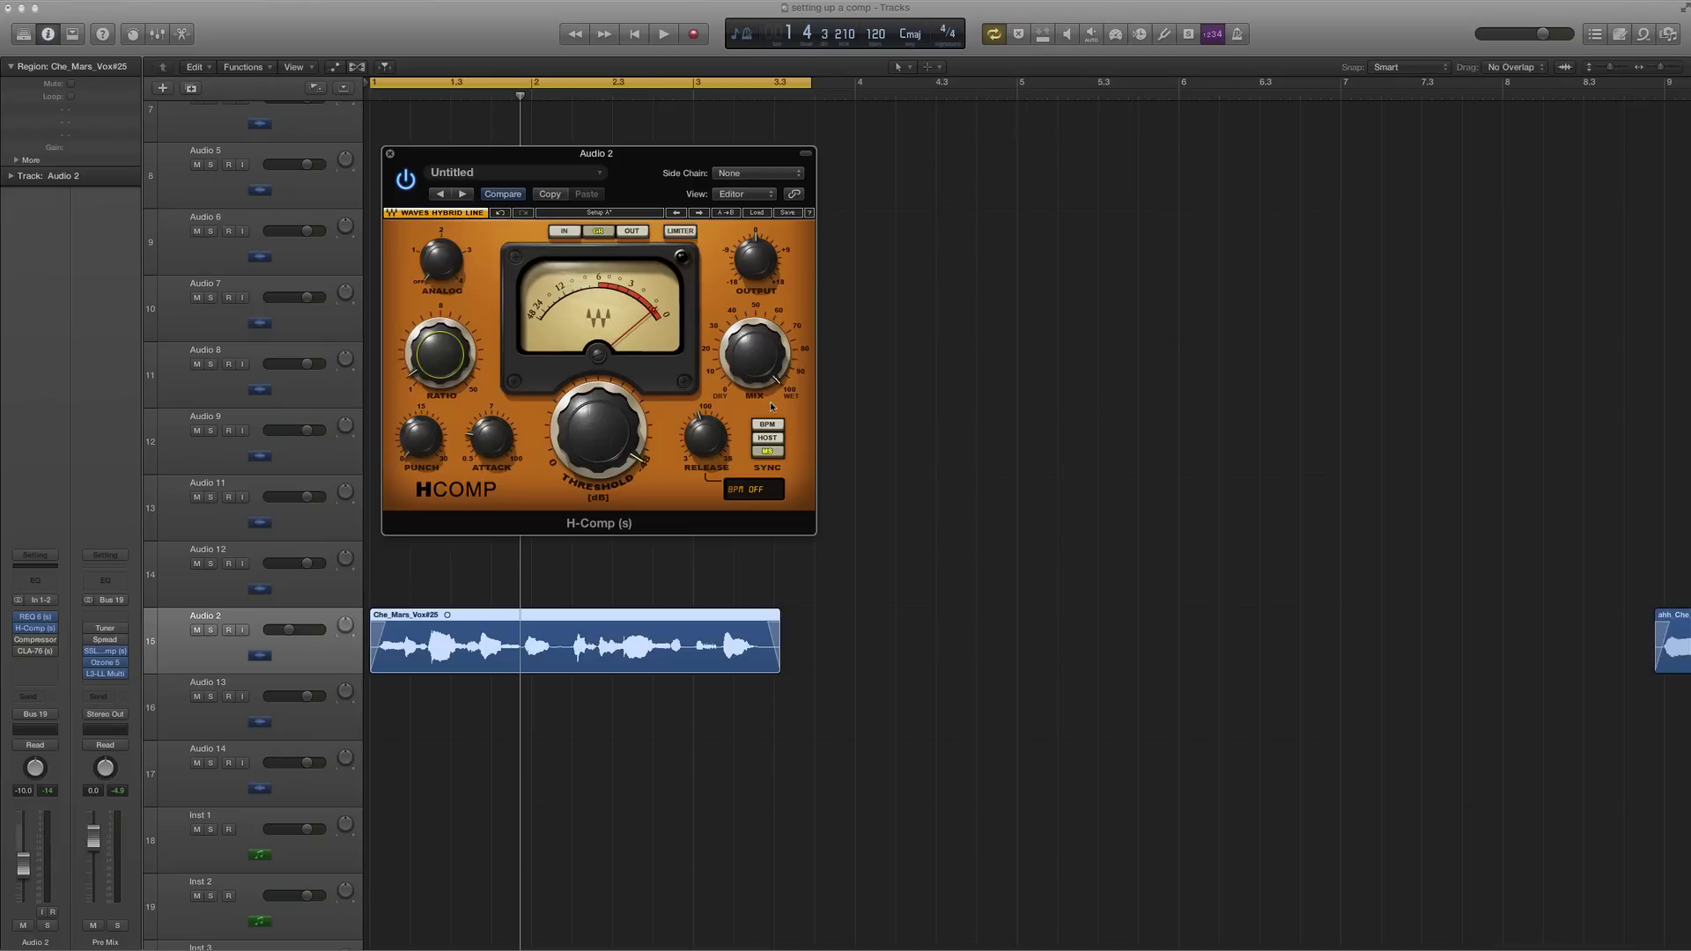
{"action": "left_click_drag", "start_coordinate": [458, 349], "coordinate": [459, 309]}
{"action": "left_click_drag", "start_coordinate": [425, 364], "coordinate": [424, 432]}
{"action": "key", "text": "space"}
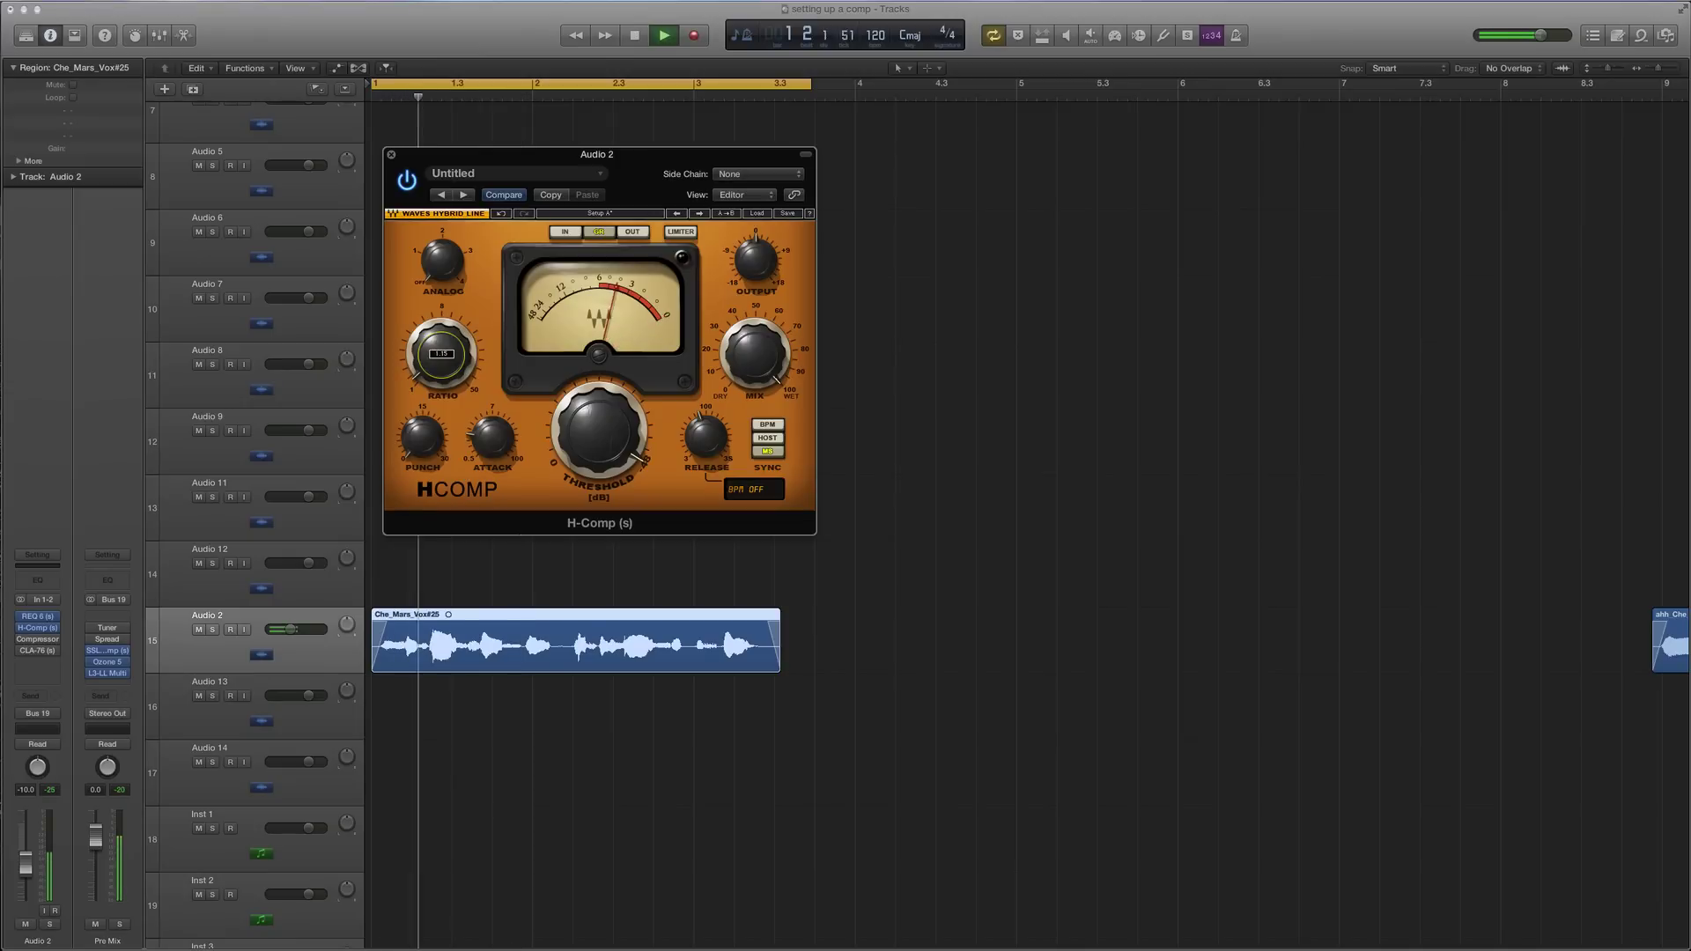
Raise the ratio slightly above its minimum and ease it back down, auditioning the vocal loop at each setting
{"action": "left_click_drag", "start_coordinate": [440, 353], "coordinate": [440, 330]}
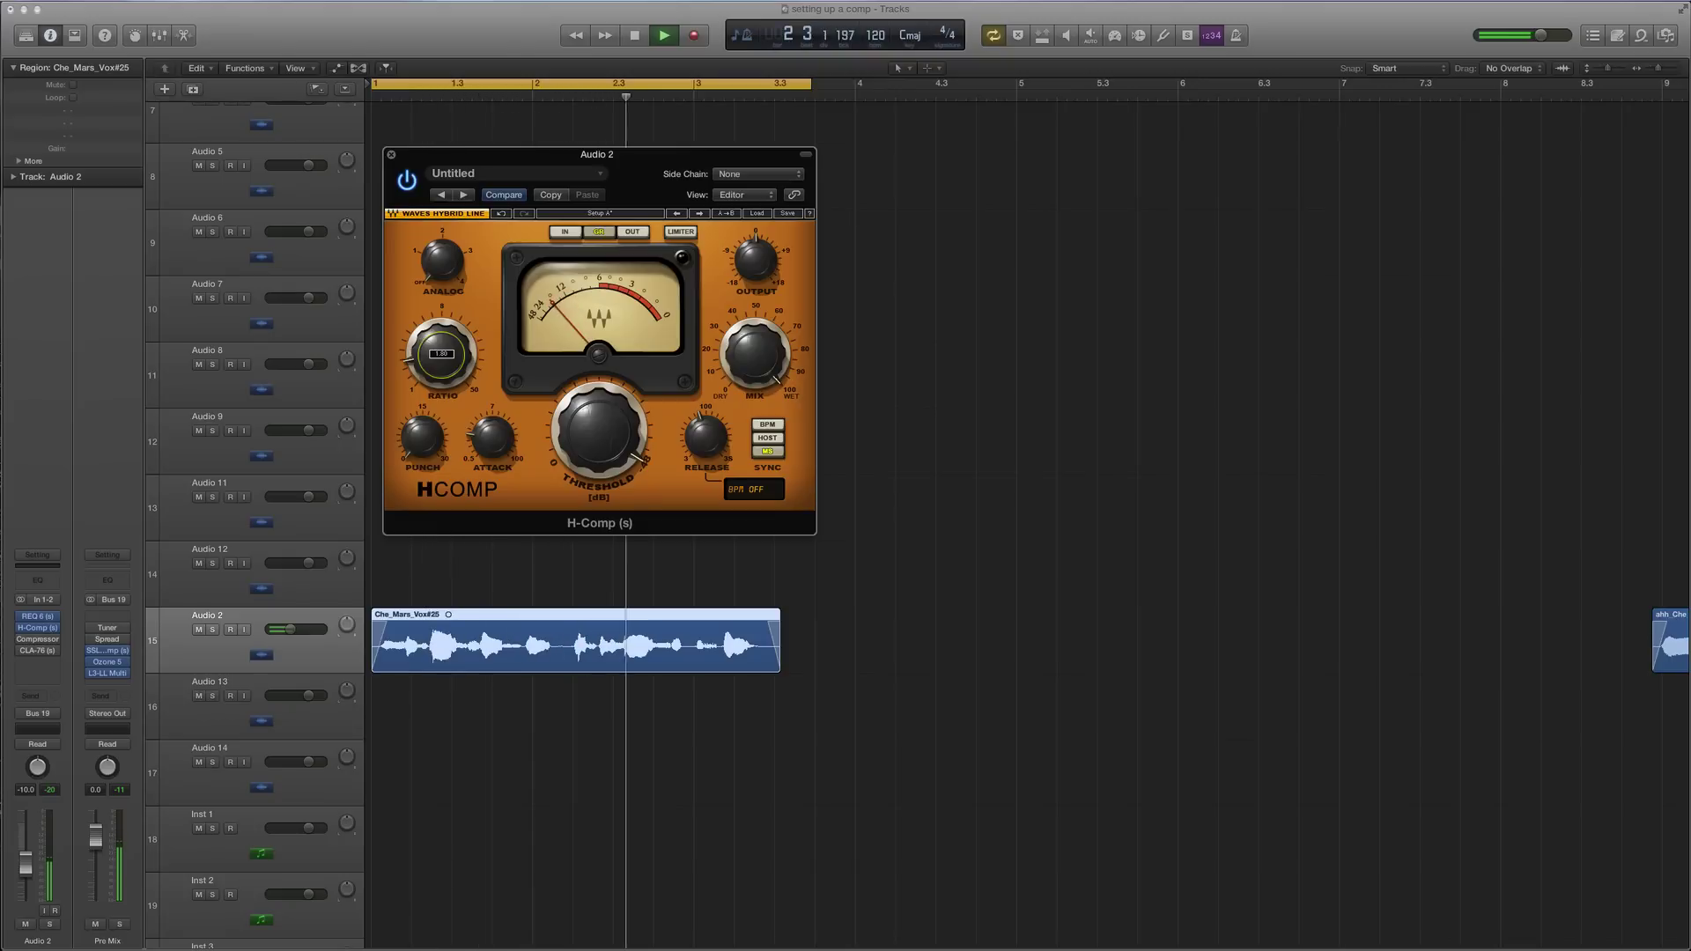
{"action": "key", "text": "space"}
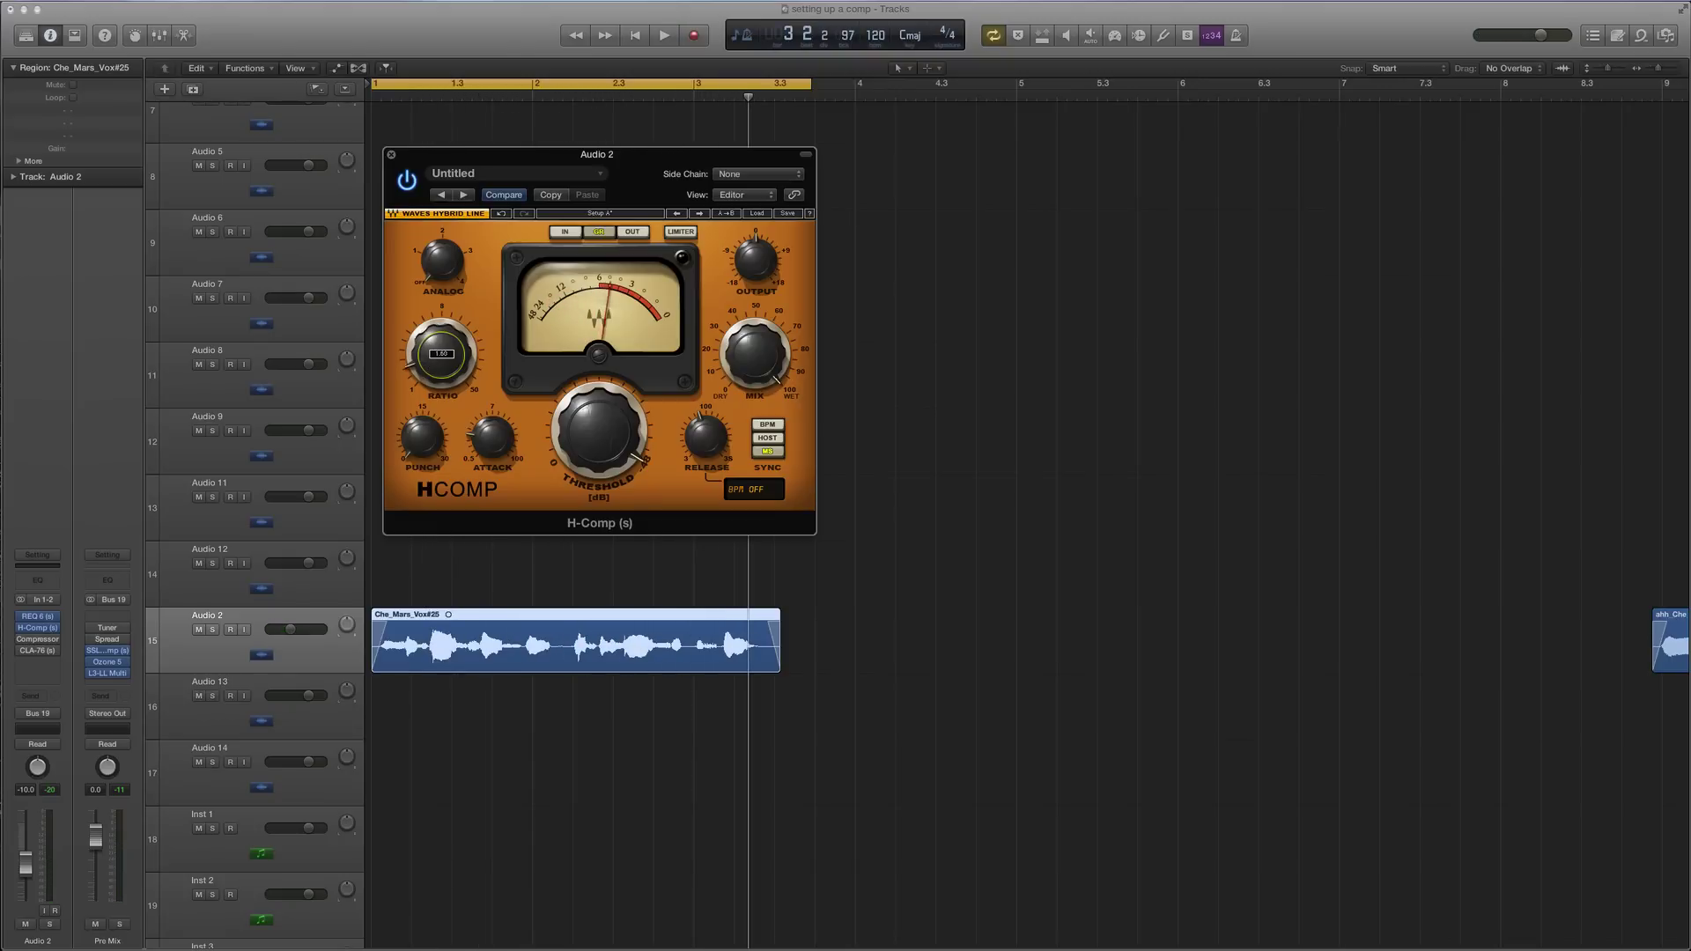
{"action": "left_click_drag", "start_coordinate": [441, 354], "coordinate": [441, 360]}
{"action": "key", "text": "space"}
{"action": "scroll", "coordinate": [433, 359], "scroll_direction": "down", "scroll_amount": 2}
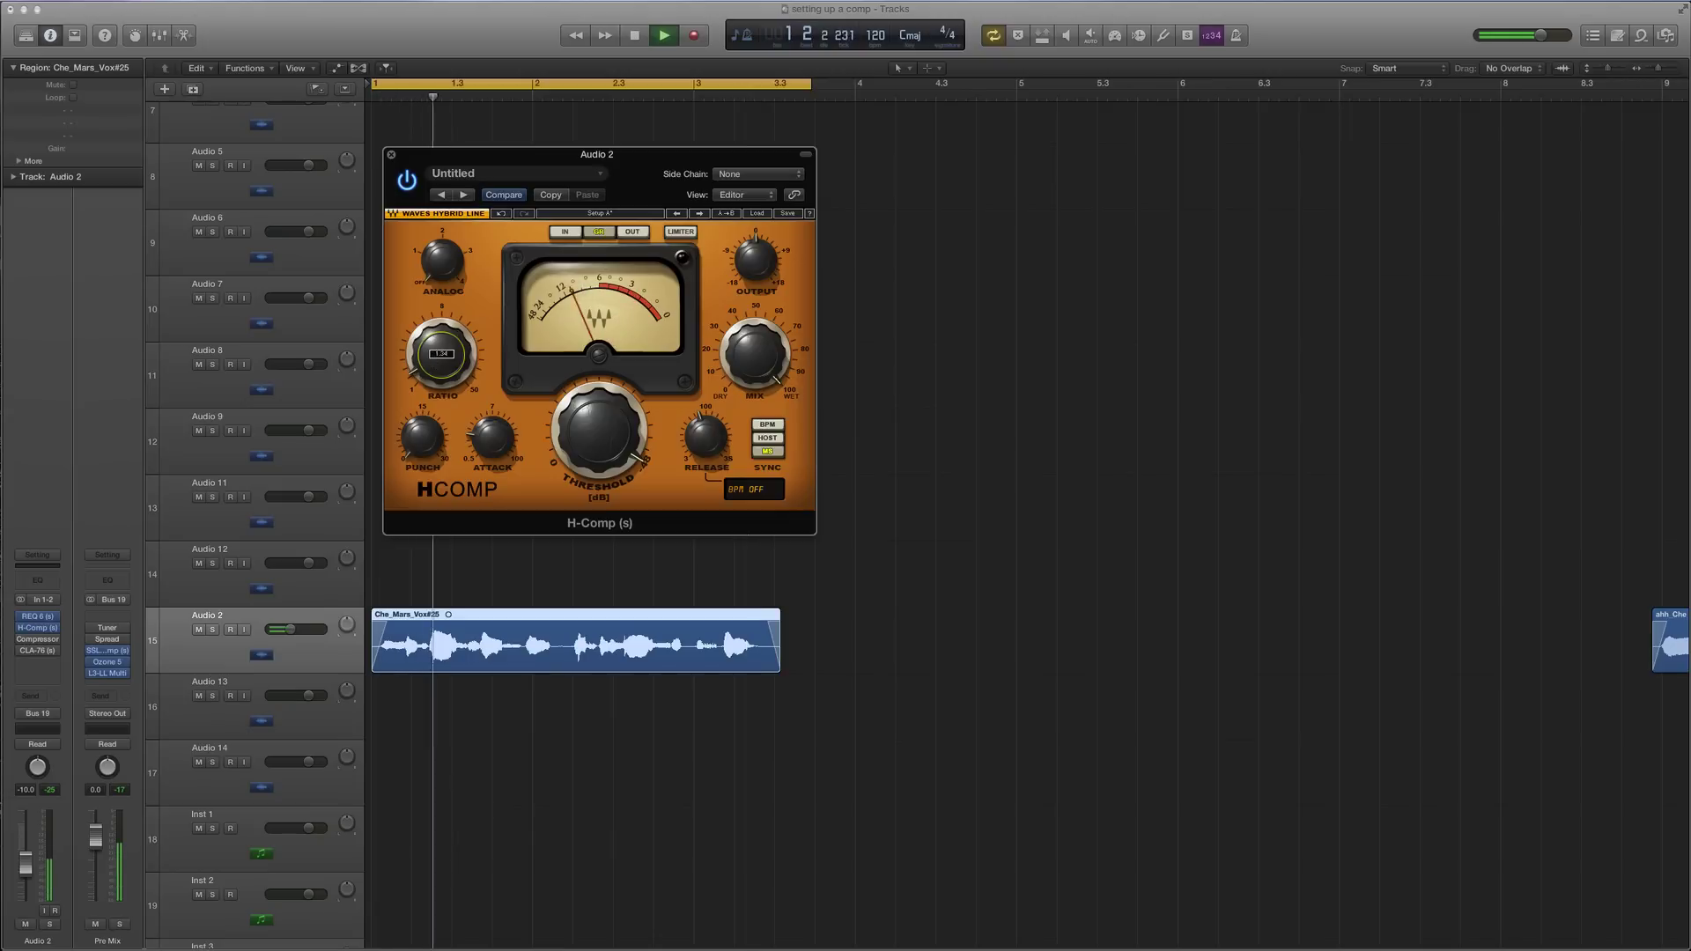
{"action": "scroll", "coordinate": [434, 360], "scroll_direction": "down", "scroll_amount": 1}
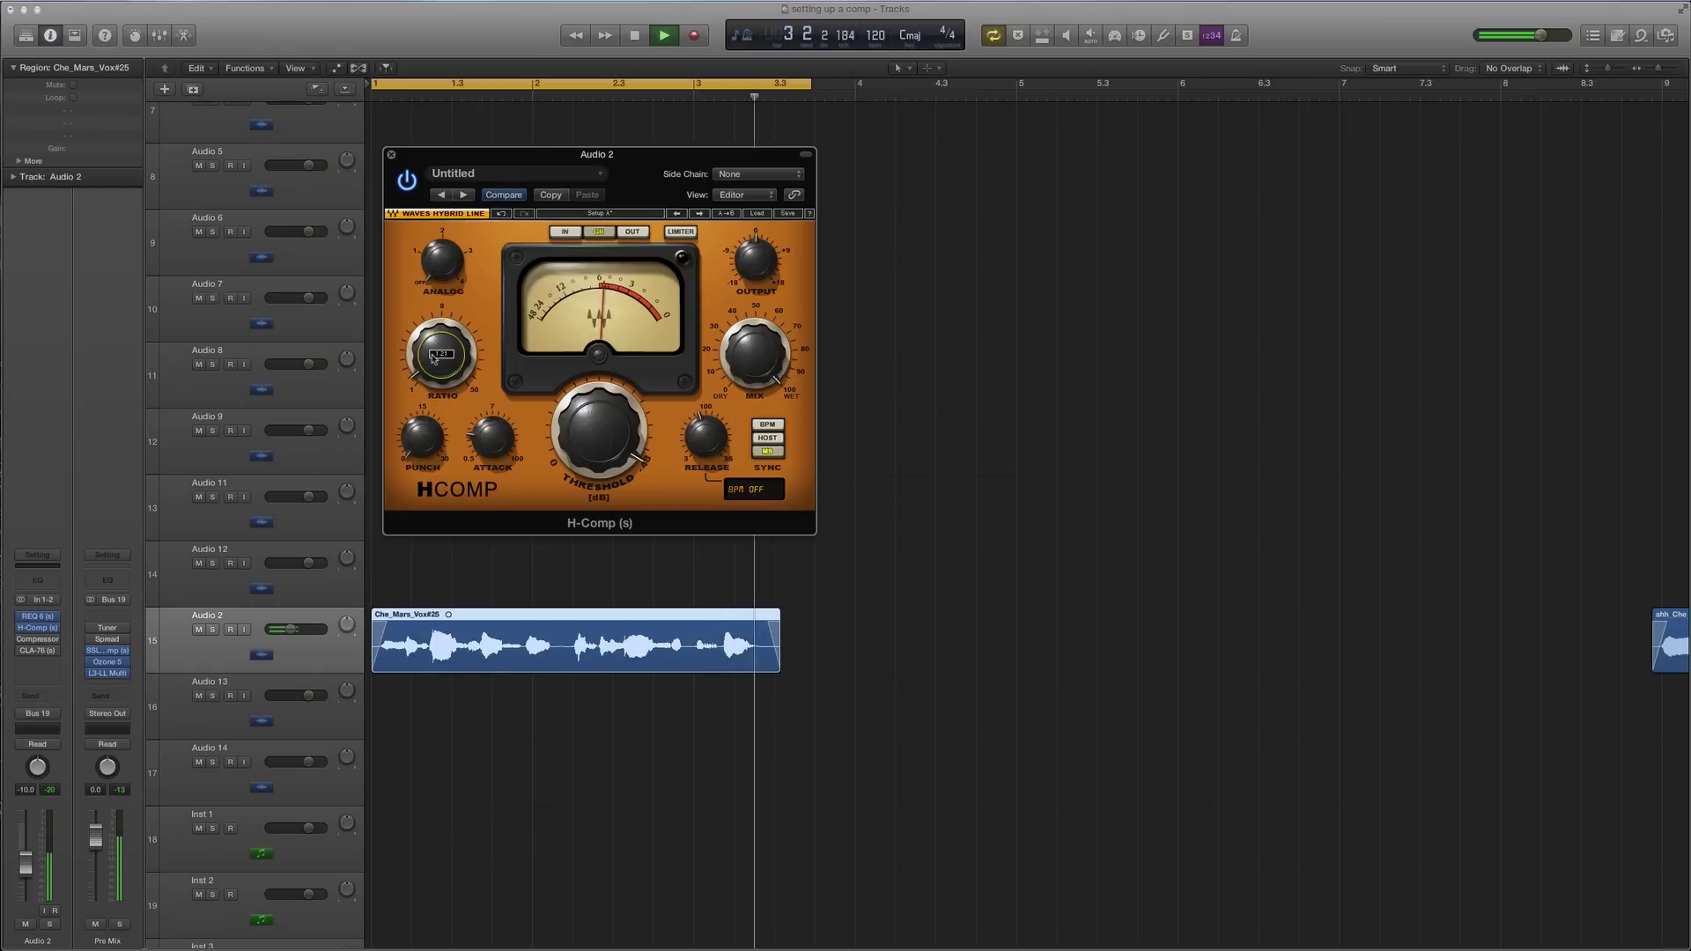
{"action": "key", "text": "space"}
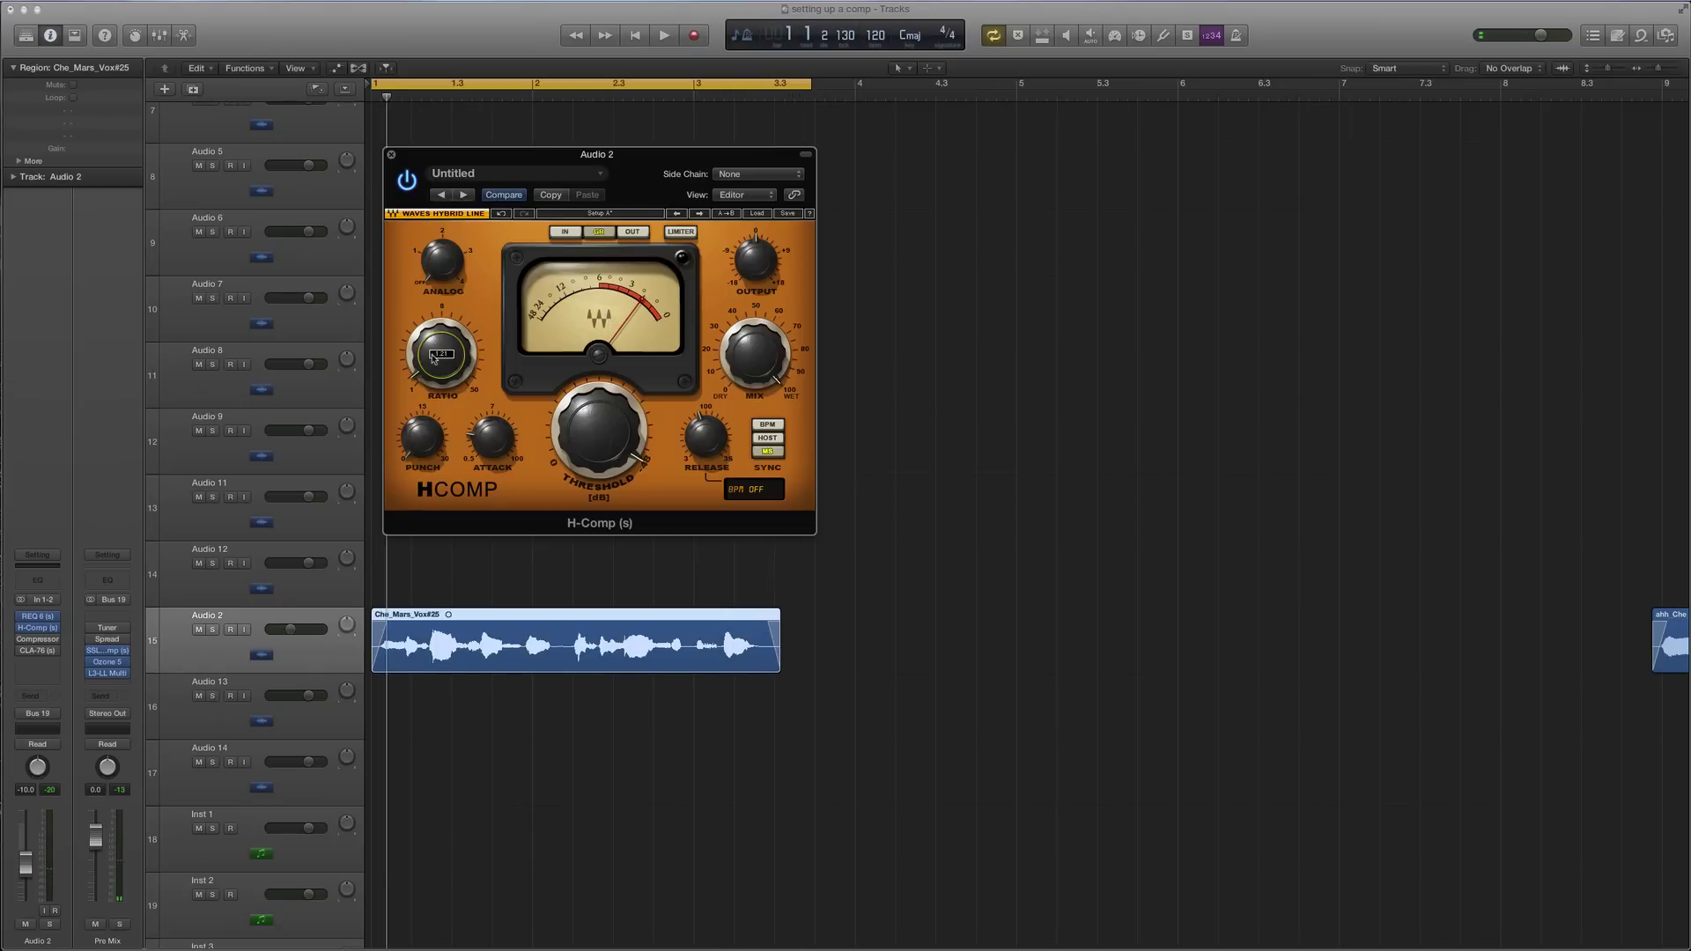
Try a much higher ratio, above 10, while listening to the vocal loop
{"action": "scroll", "coordinate": [434, 359], "scroll_direction": "up", "scroll_amount": 5}
{"action": "key", "text": "space"}
{"action": "scroll", "coordinate": [441, 353], "scroll_direction": "up", "scroll_amount": 1}
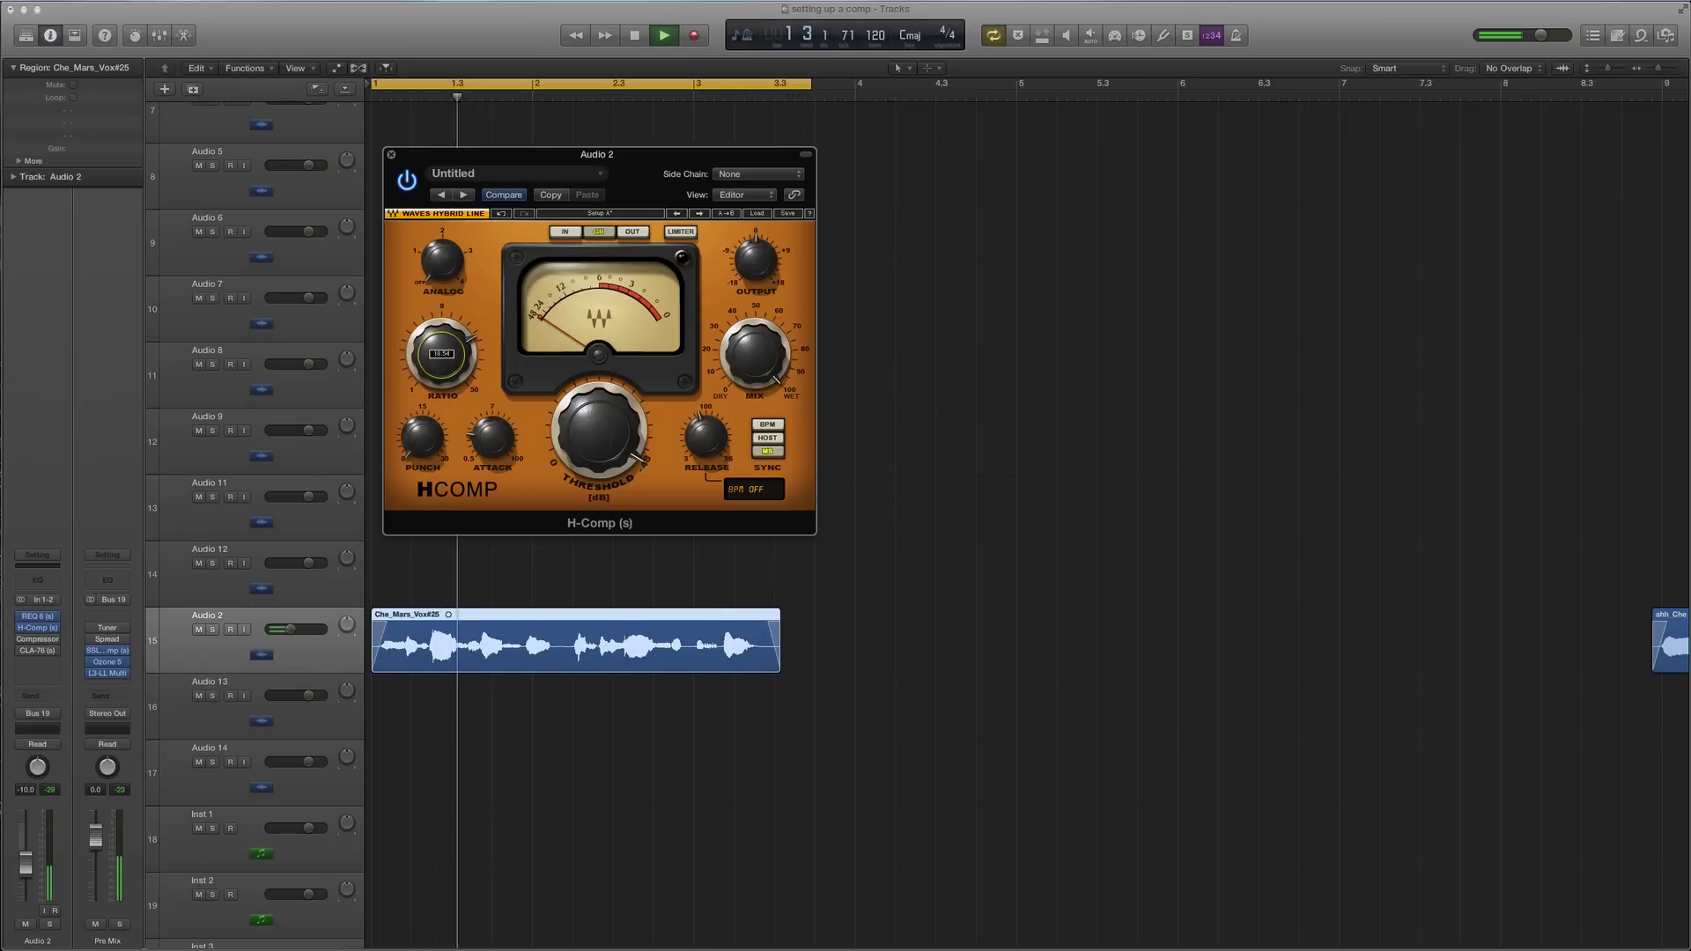
{"action": "scroll", "coordinate": [442, 353], "scroll_direction": "up", "scroll_amount": 4}
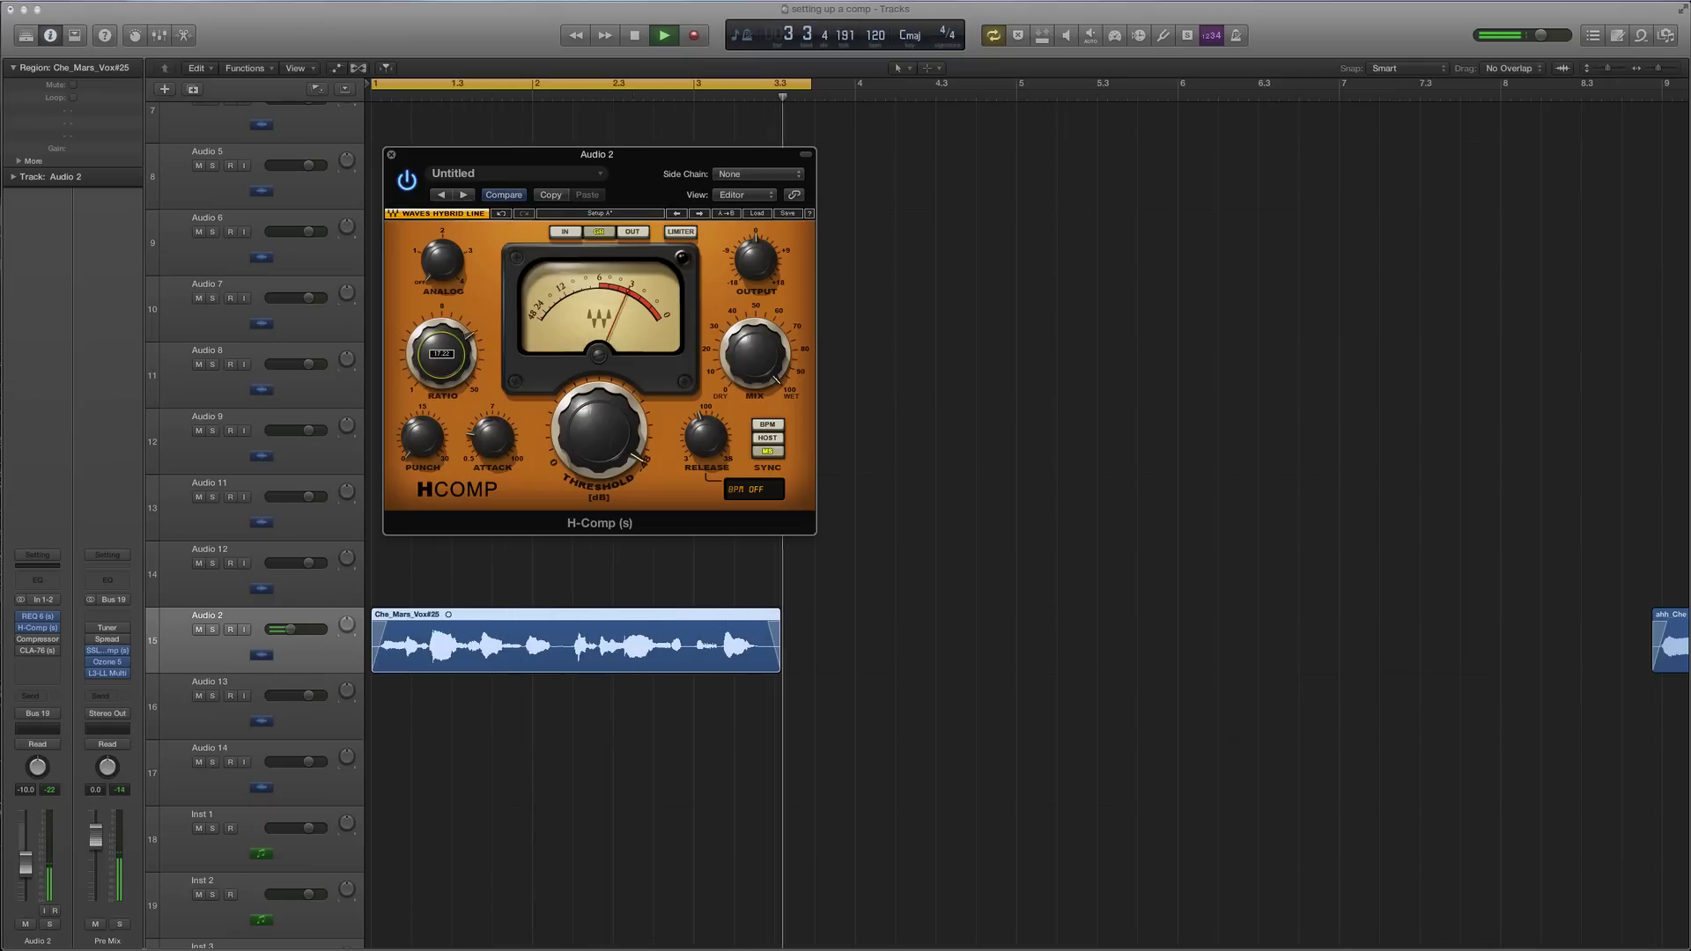
Lower the ratio to a gentle setting just above 1 by ear, and stop playback
{"action": "scroll", "coordinate": [440, 357], "scroll_direction": "down", "scroll_amount": 10}
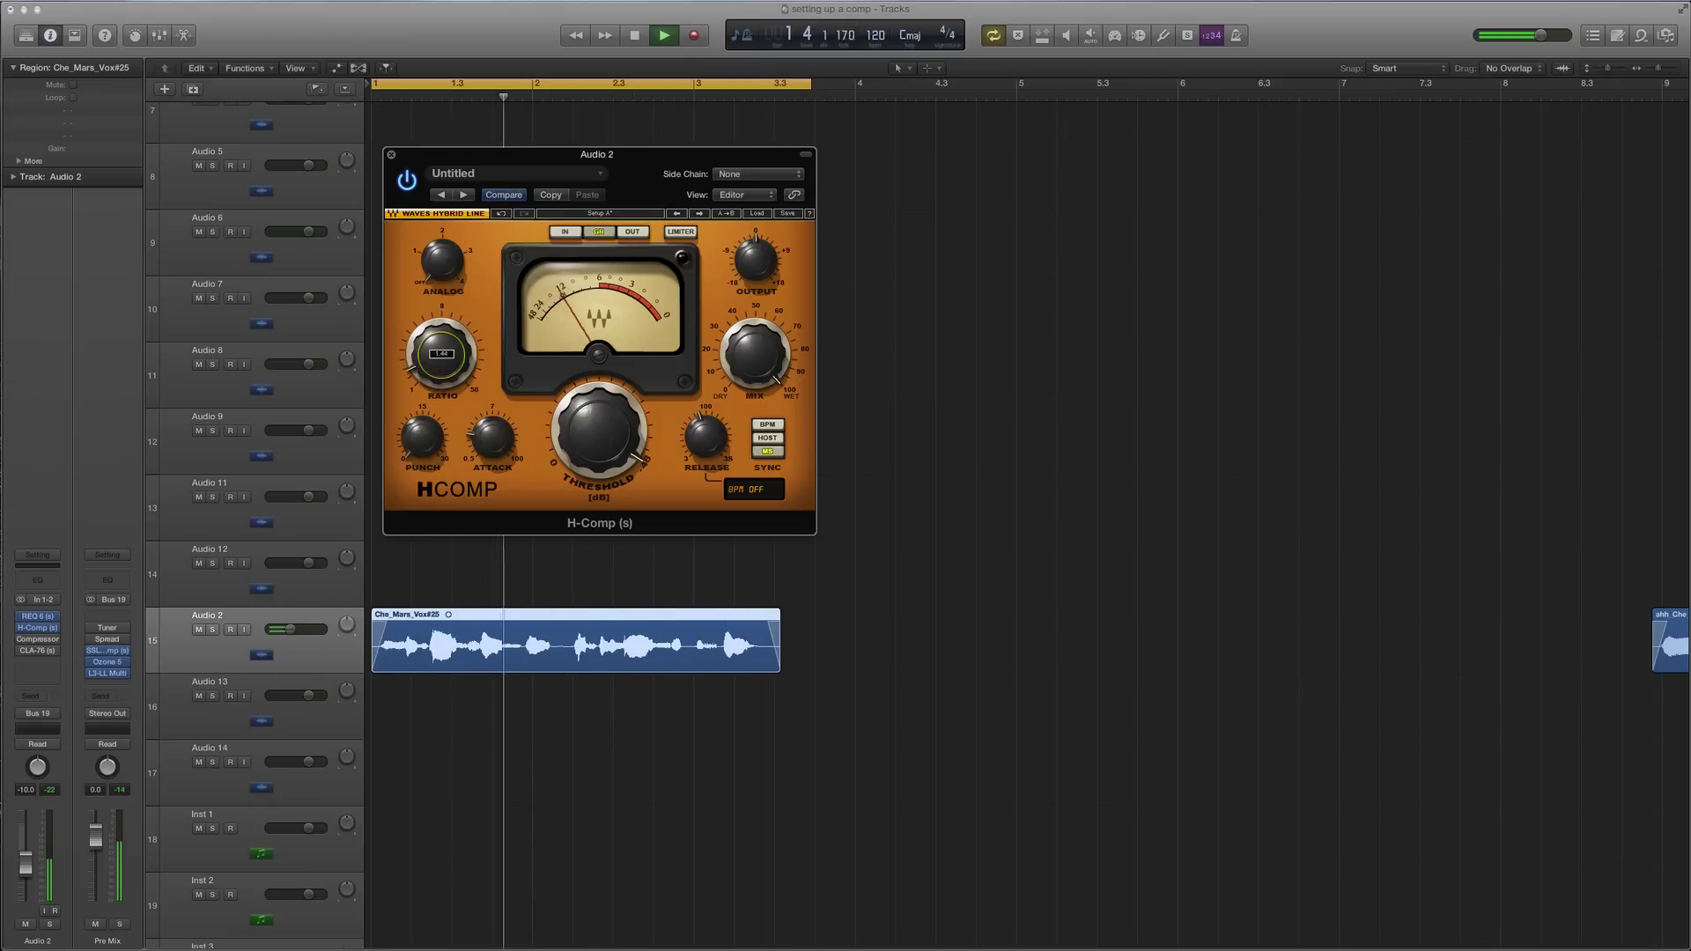
{"action": "scroll", "coordinate": [439, 361], "scroll_direction": "down", "scroll_amount": 1}
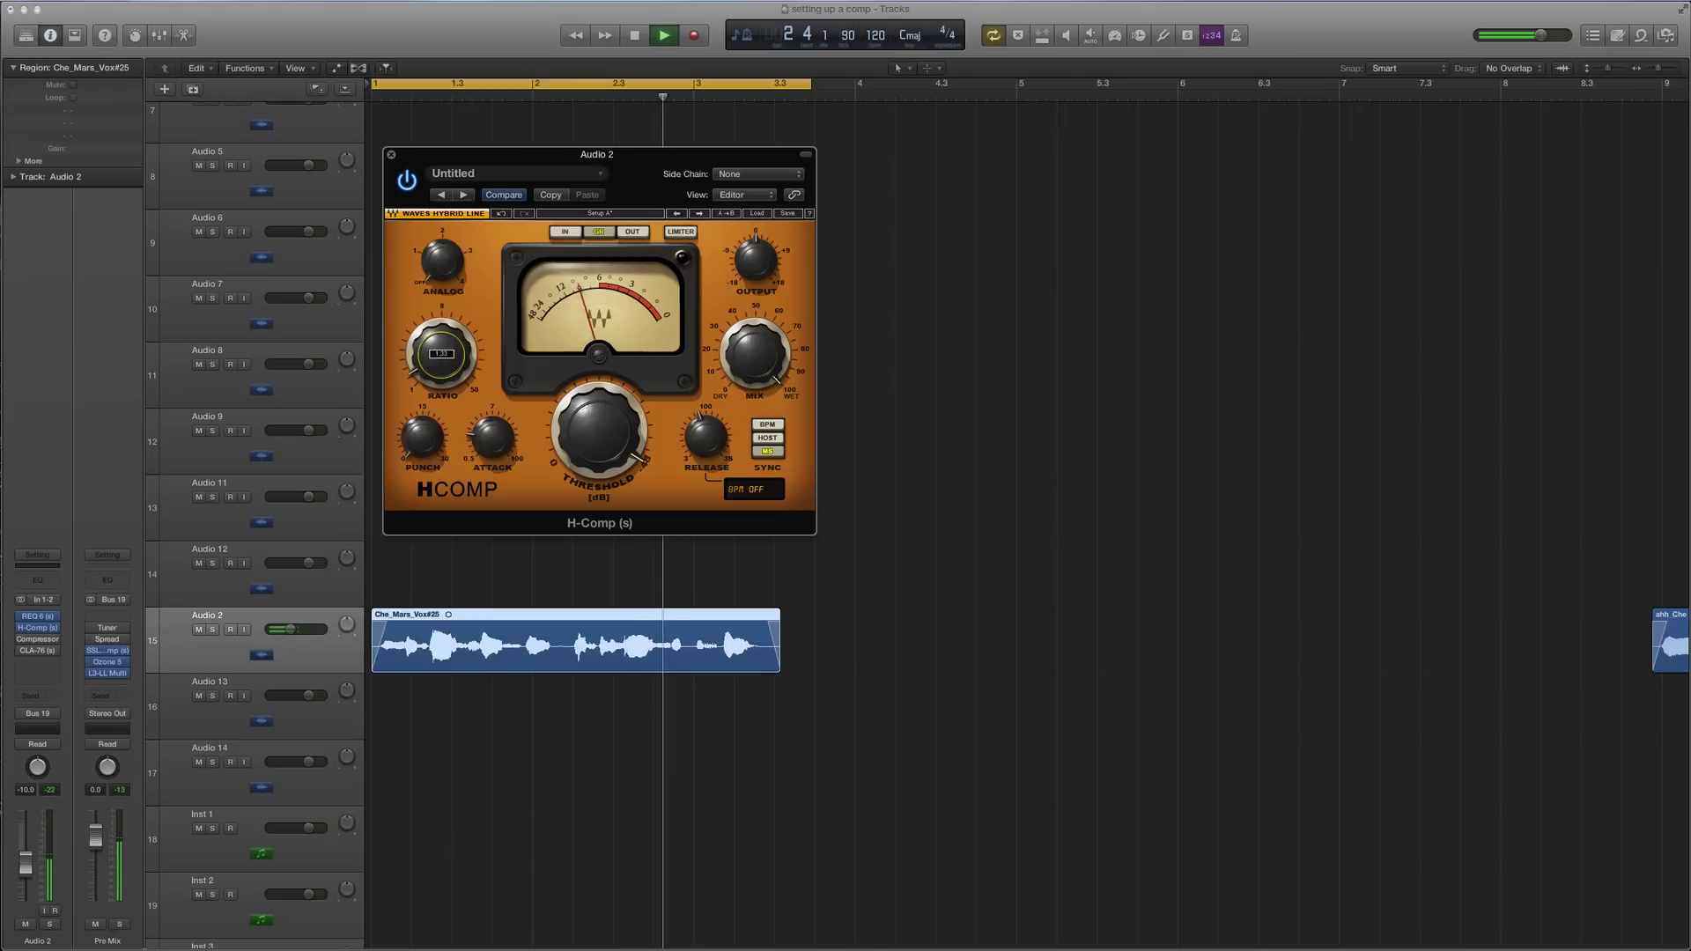
{"action": "scroll", "coordinate": [439, 361], "scroll_direction": "down", "scroll_amount": 1}
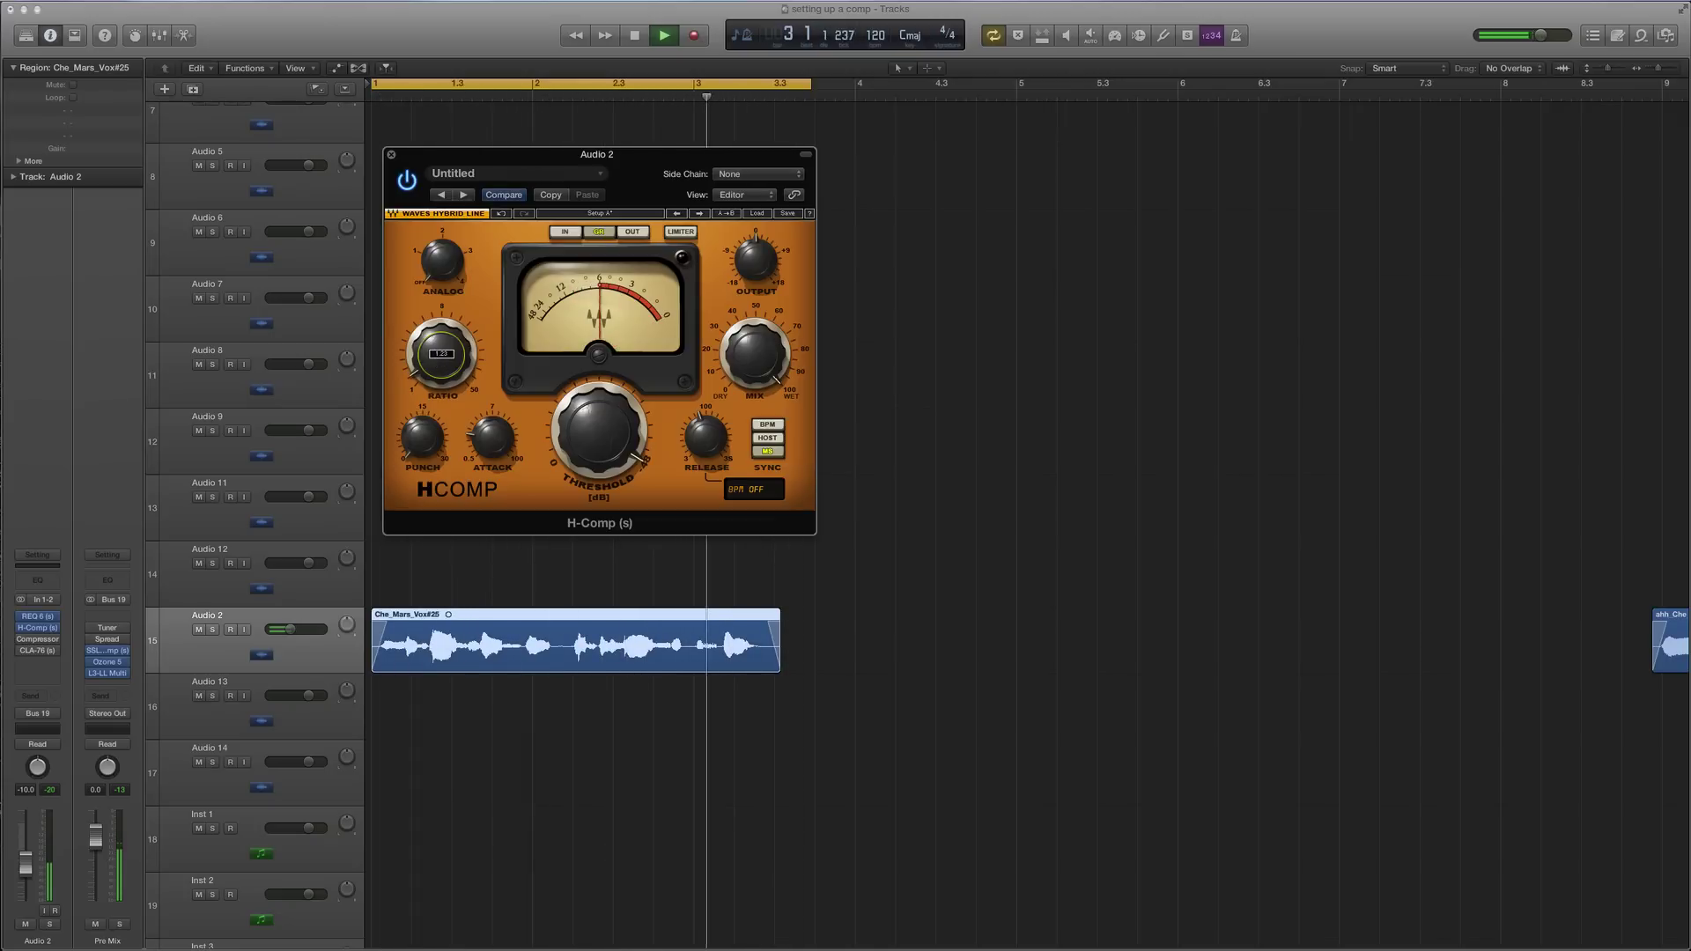
{"action": "key", "text": "space"}
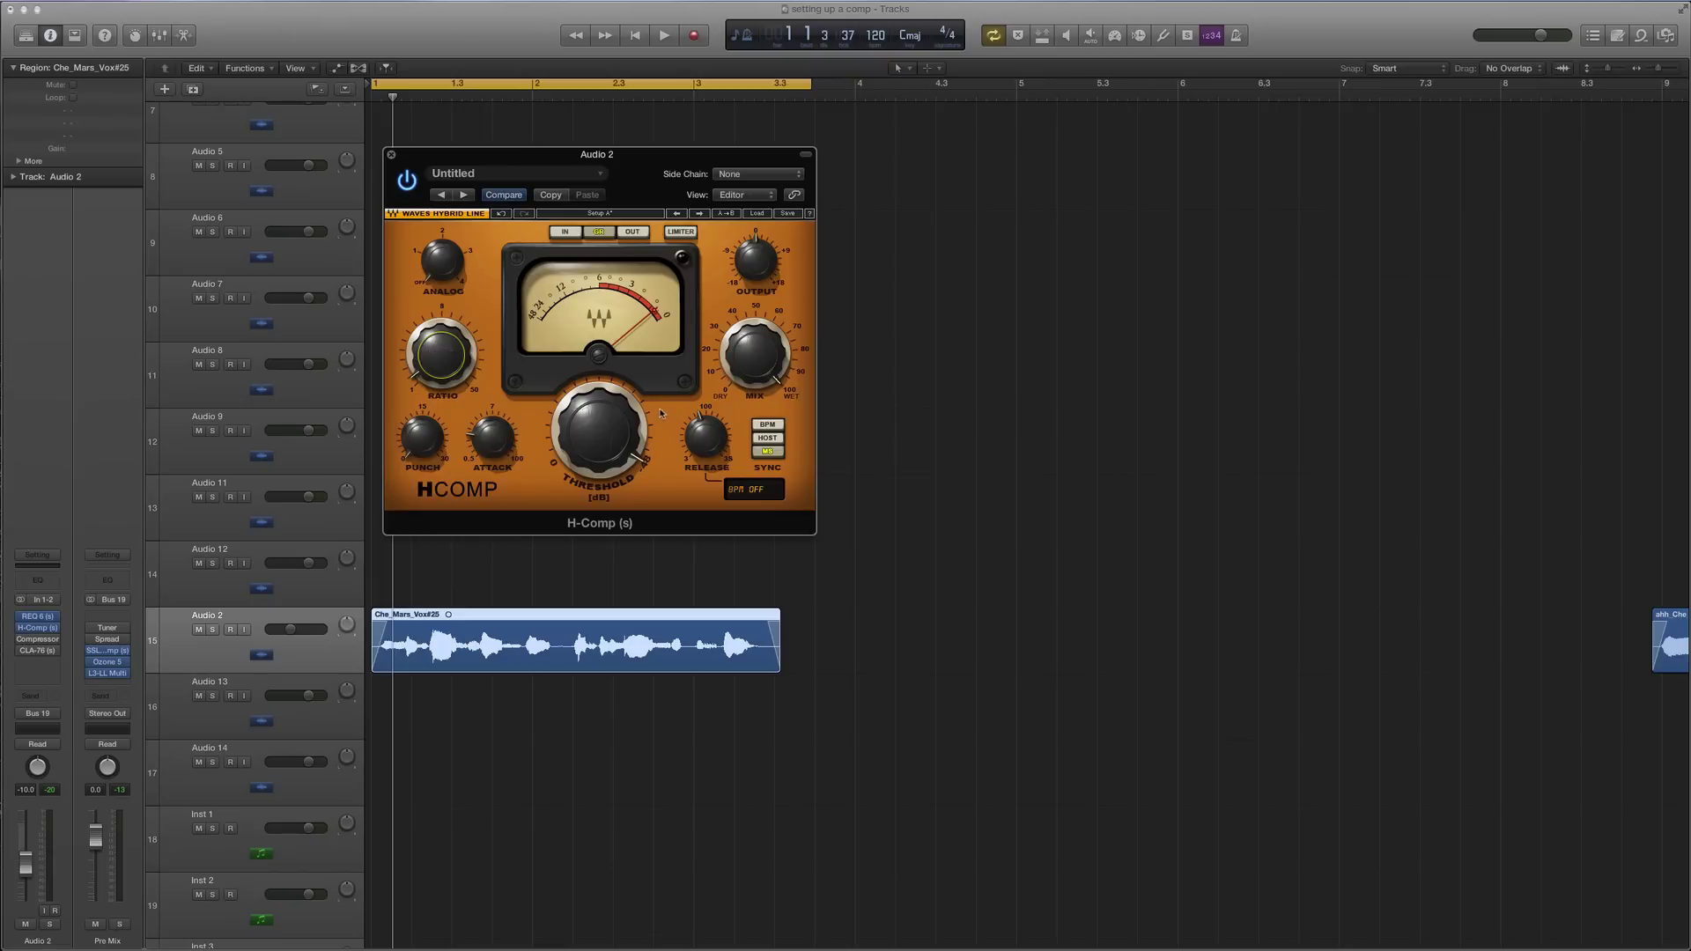
Back off the threshold and adjust it by ear to just short of its midpoint while the vocal loop plays
{"action": "left_click_drag", "start_coordinate": [599, 432], "coordinate": [599, 397]}
{"action": "left_click_drag", "start_coordinate": [598, 431], "coordinate": [593, 429]}
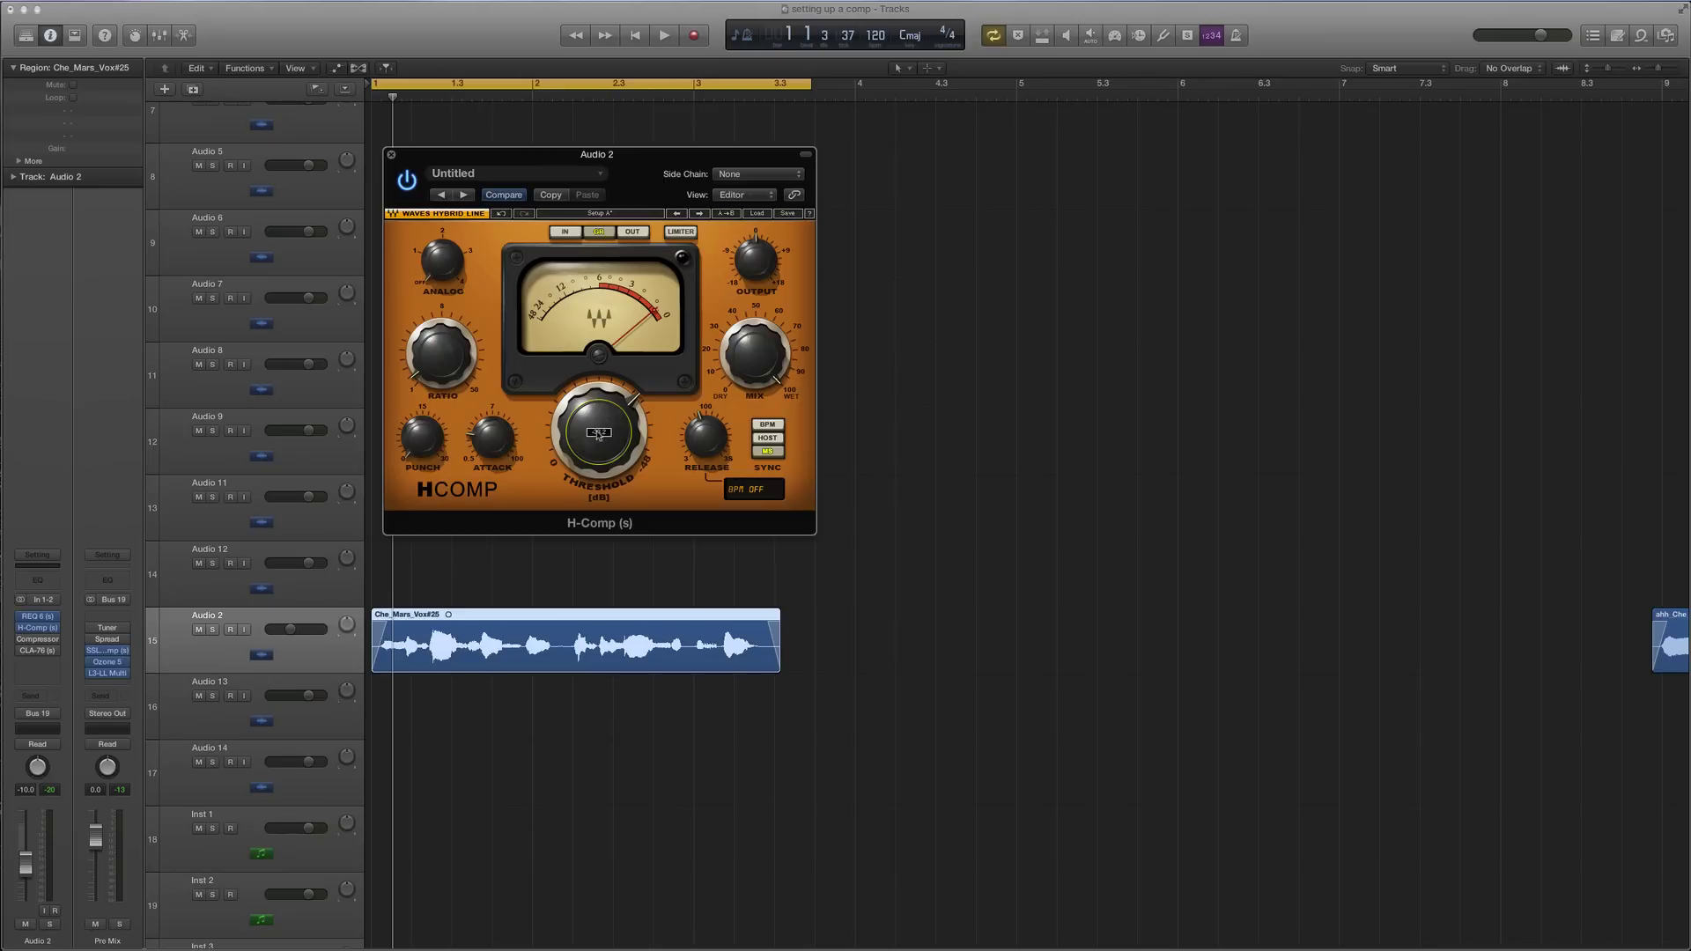
{"action": "key", "text": "space"}
{"action": "mouse_move", "coordinate": [598, 433]}
{"action": "left_mouse_down"}
{"action": "mouse_move", "coordinate": [598, 395]}
{"action": "mouse_move", "coordinate": [598, 411]}
{"action": "left_mouse_up"}
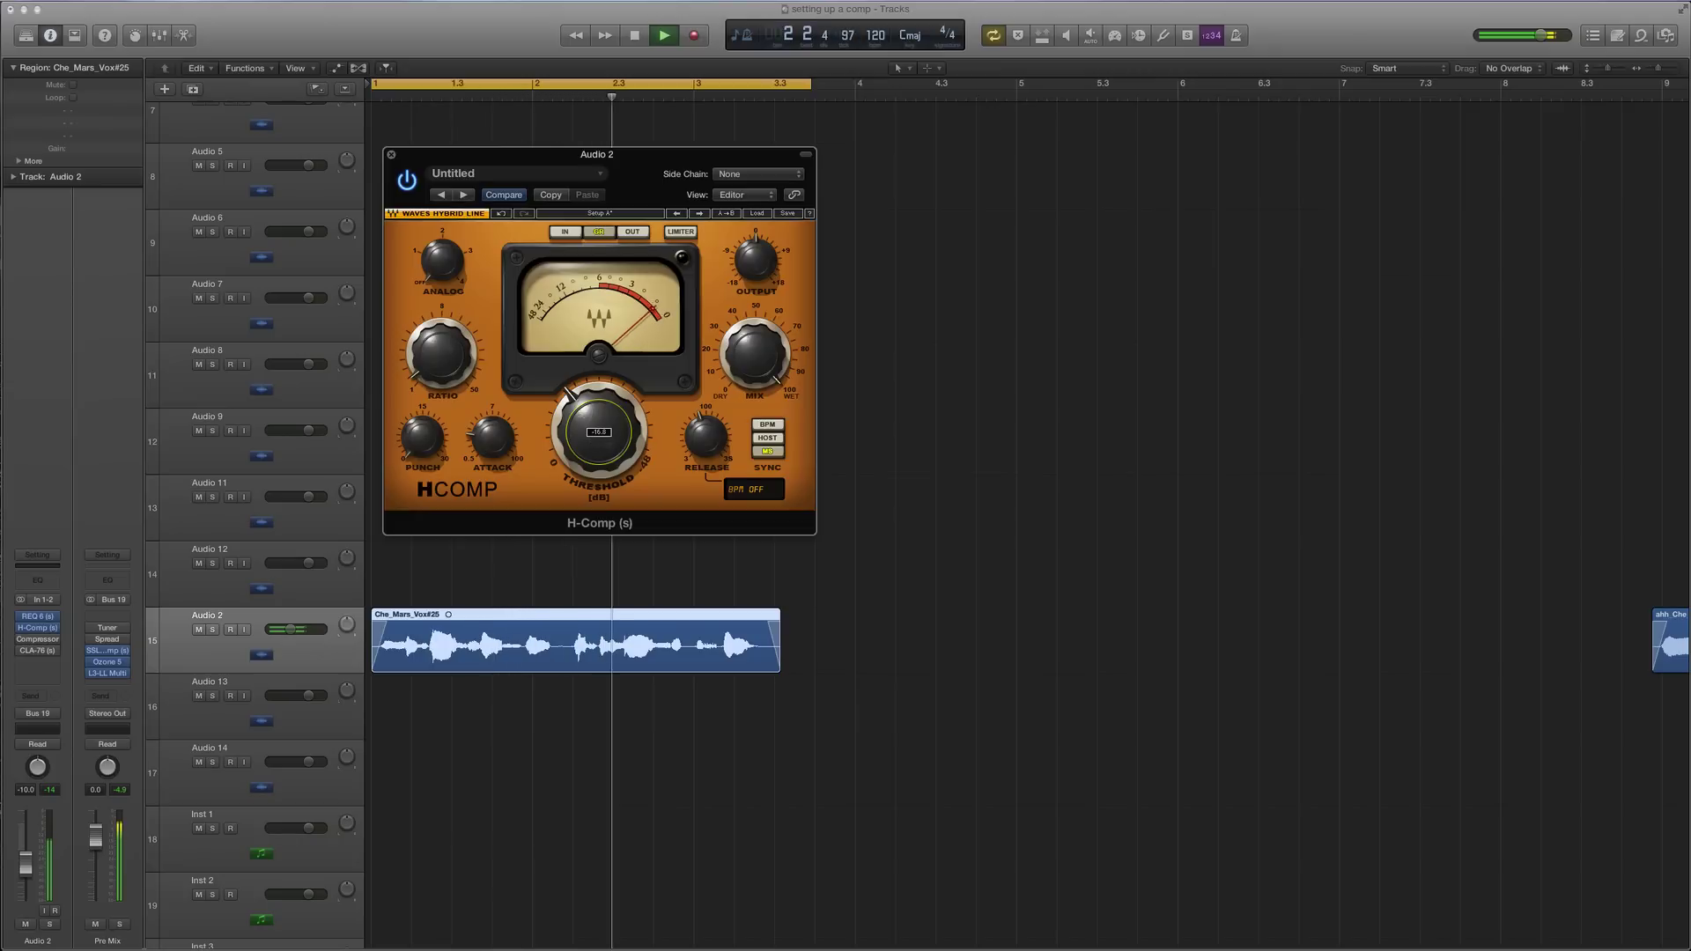
{"action": "left_click_drag", "start_coordinate": [599, 411], "coordinate": [593, 440]}
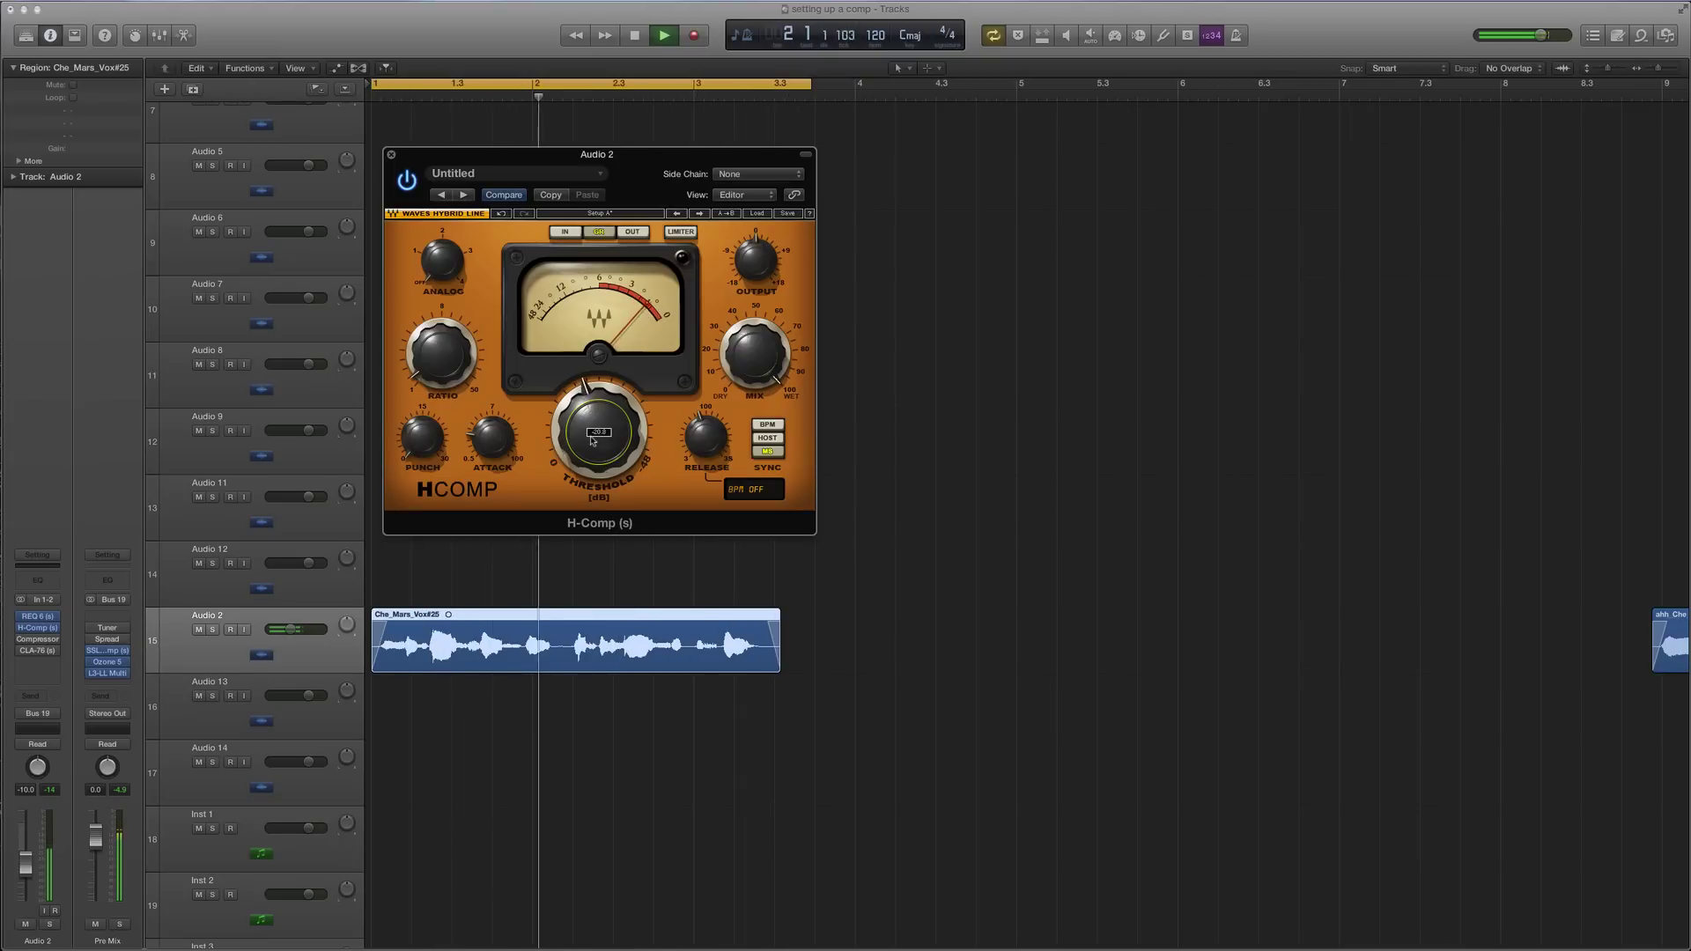
{"action": "left_click_drag", "start_coordinate": [593, 436], "coordinate": [593, 440]}
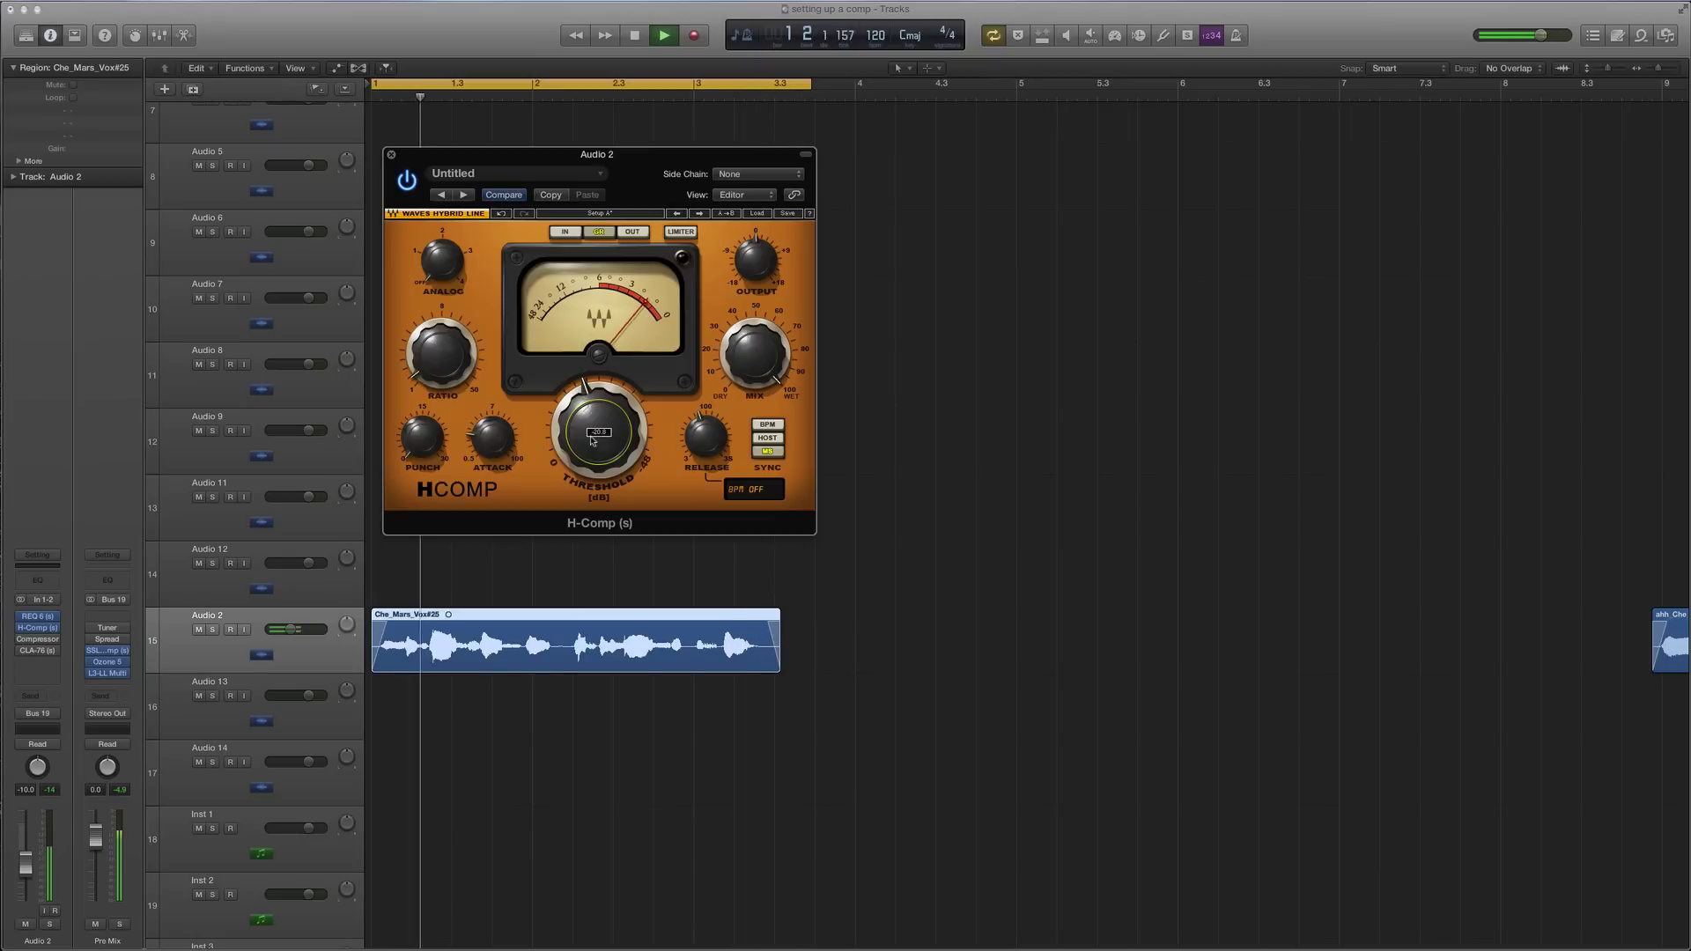
{"action": "key", "text": "space"}
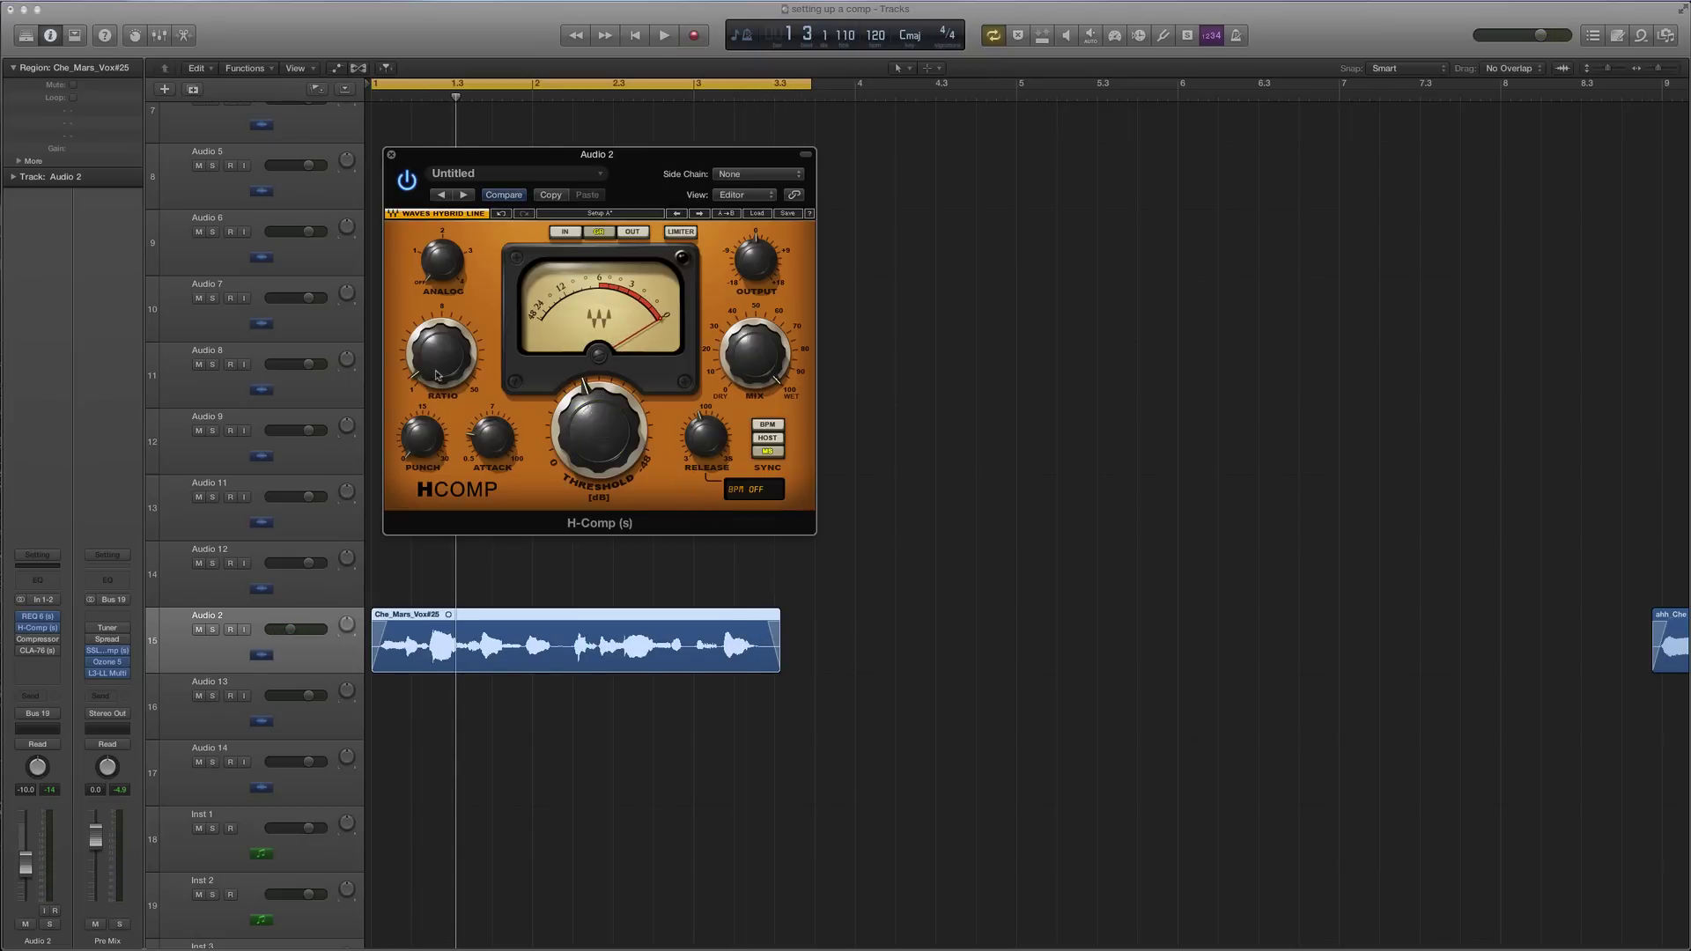
Fine-tune the ratio to a gentle setting between 1 and 2 while the vocal loop plays
{"action": "mouse_move", "coordinate": [434, 377]}
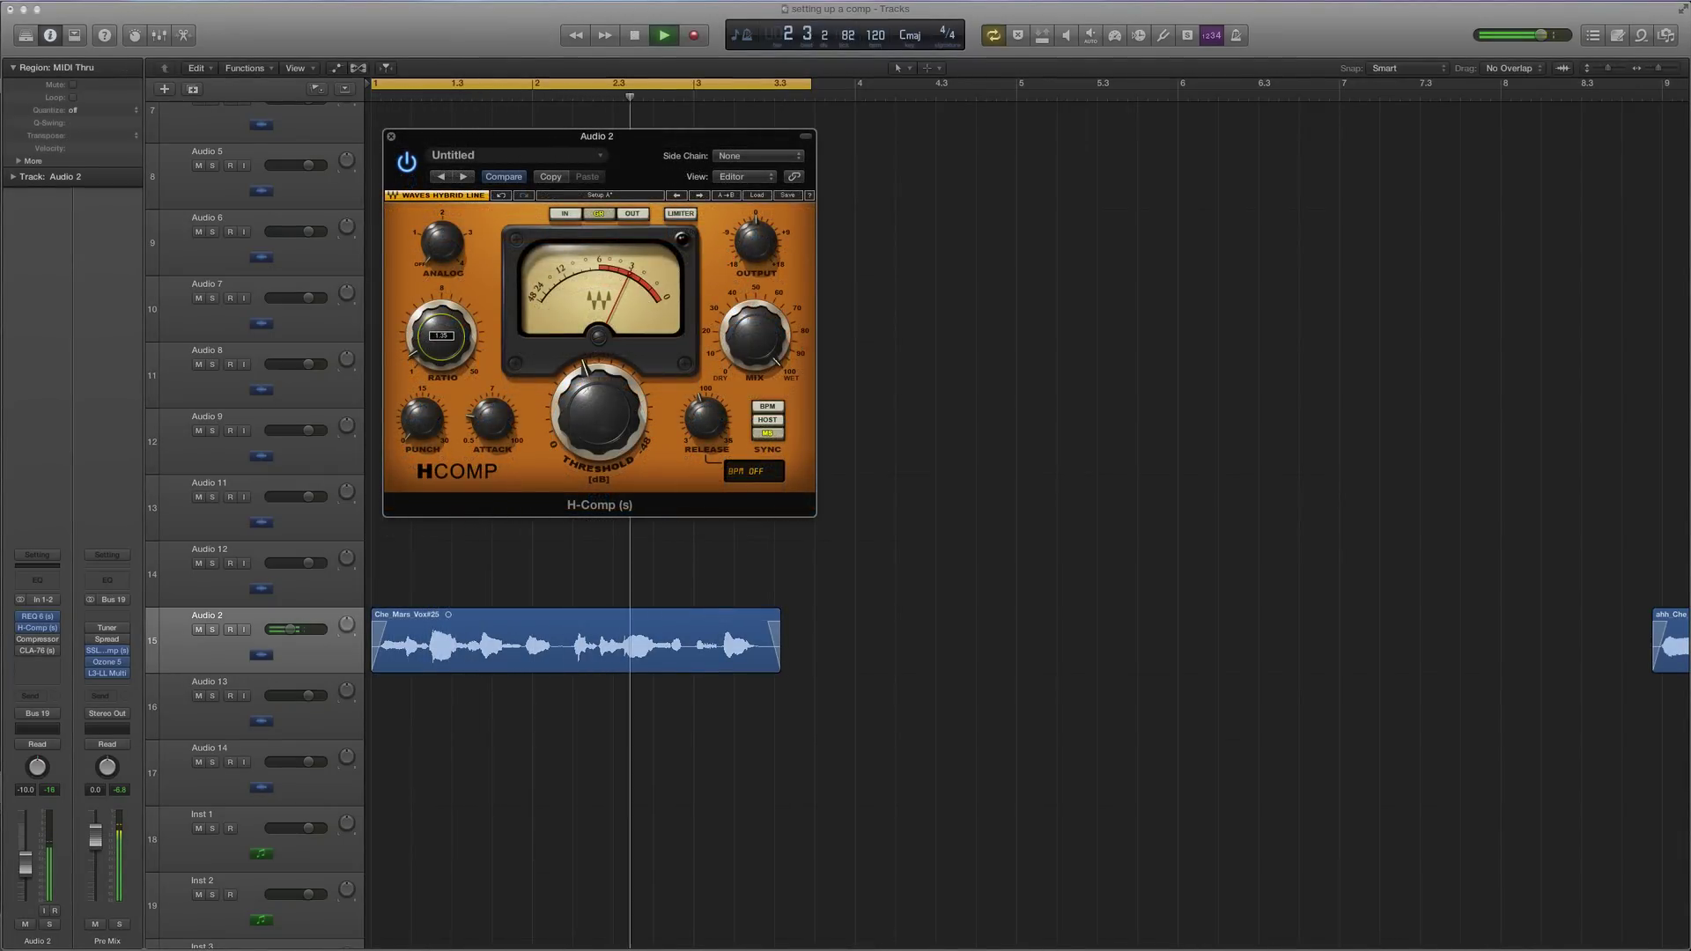
{"action": "left_click_drag", "start_coordinate": [428, 352], "coordinate": [428, 353]}
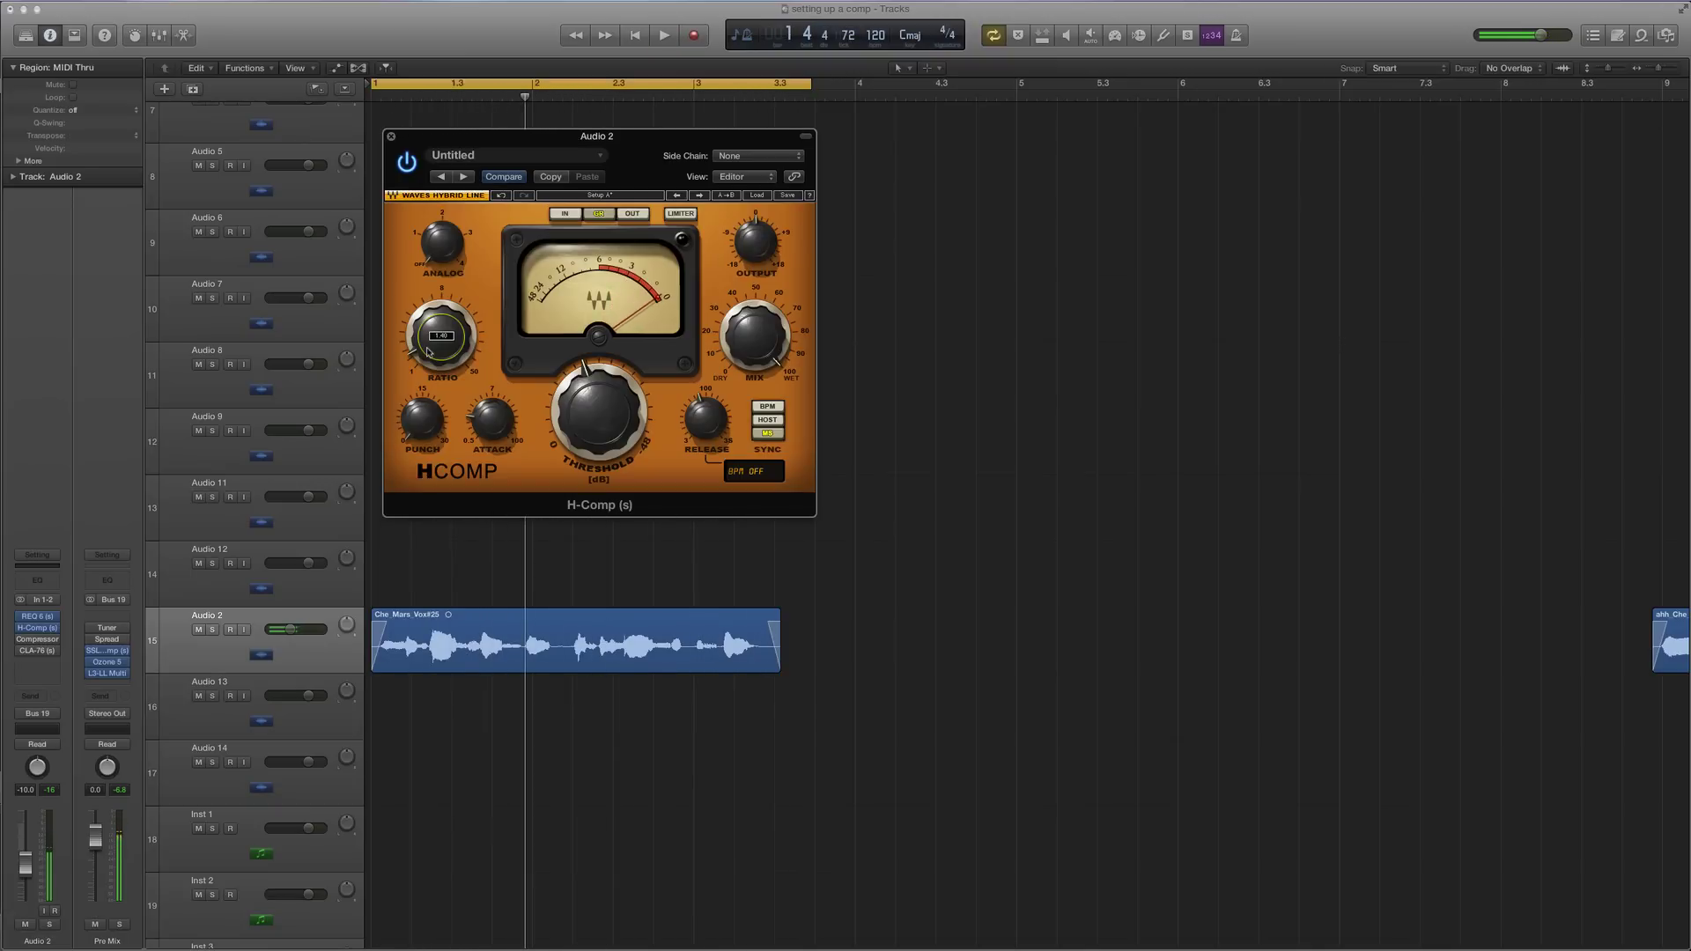
Stop the vocal loop, nudge the ratio to about 1.4 and move the compressor window slightly lower
{"action": "key", "text": "space"}
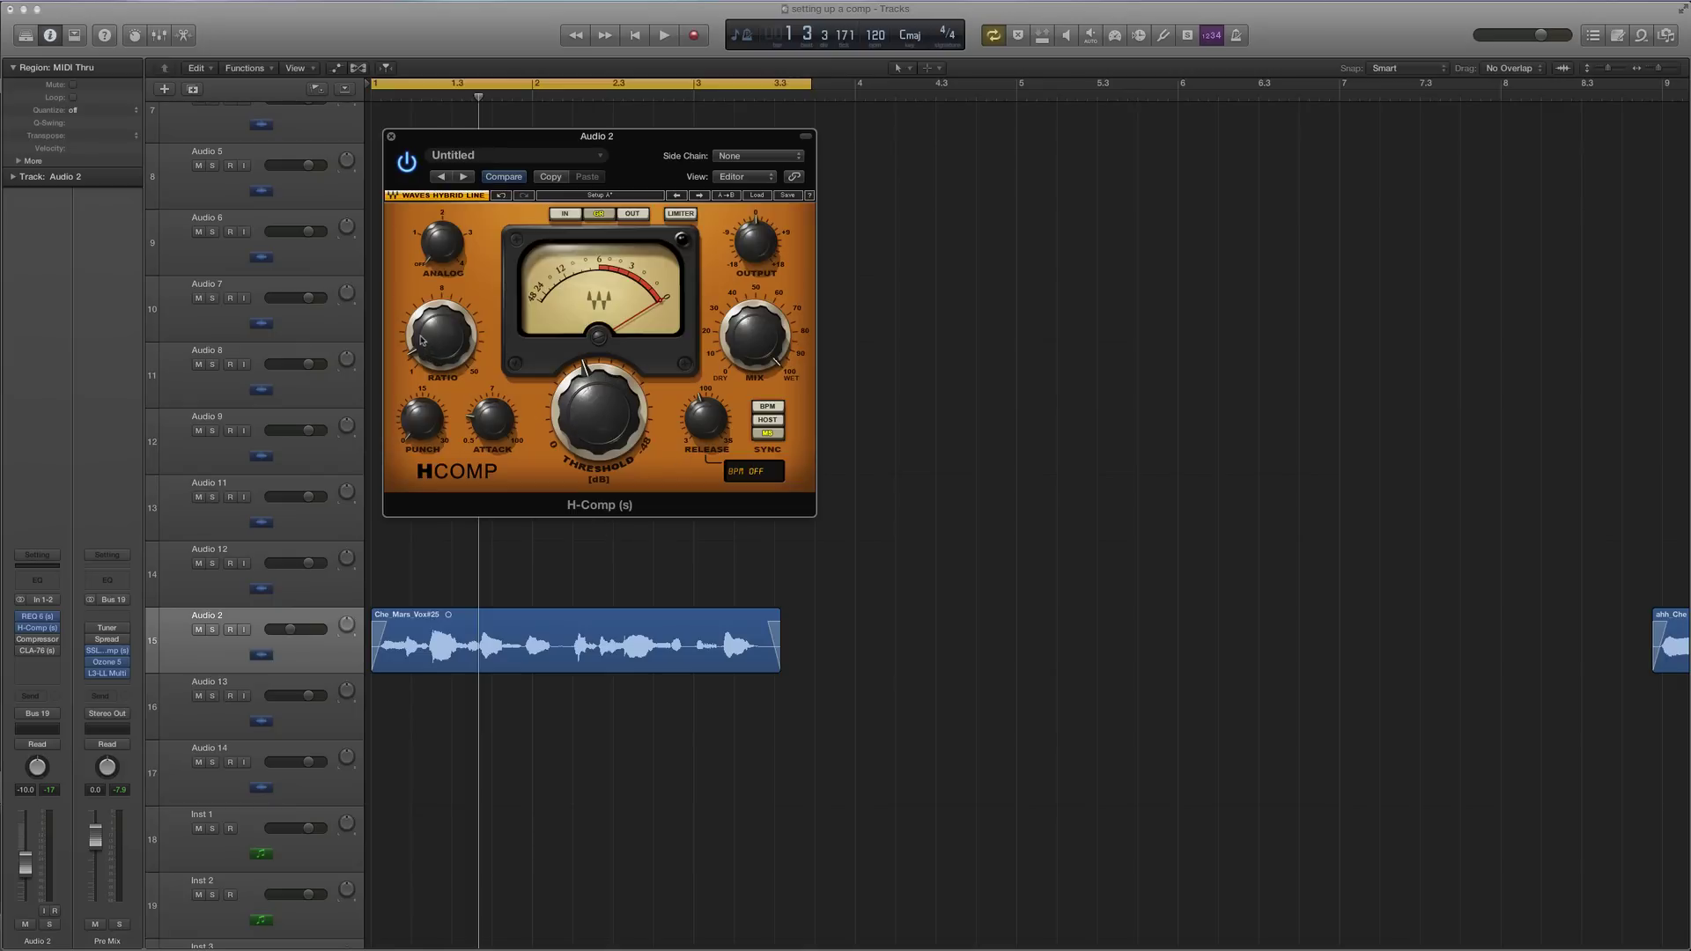
{"action": "left_click_drag", "start_coordinate": [421, 341], "coordinate": [420, 315]}
{"action": "mouse_move", "coordinate": [583, 411]}
{"action": "left_click_drag", "start_coordinate": [599, 137], "coordinate": [607, 165]}
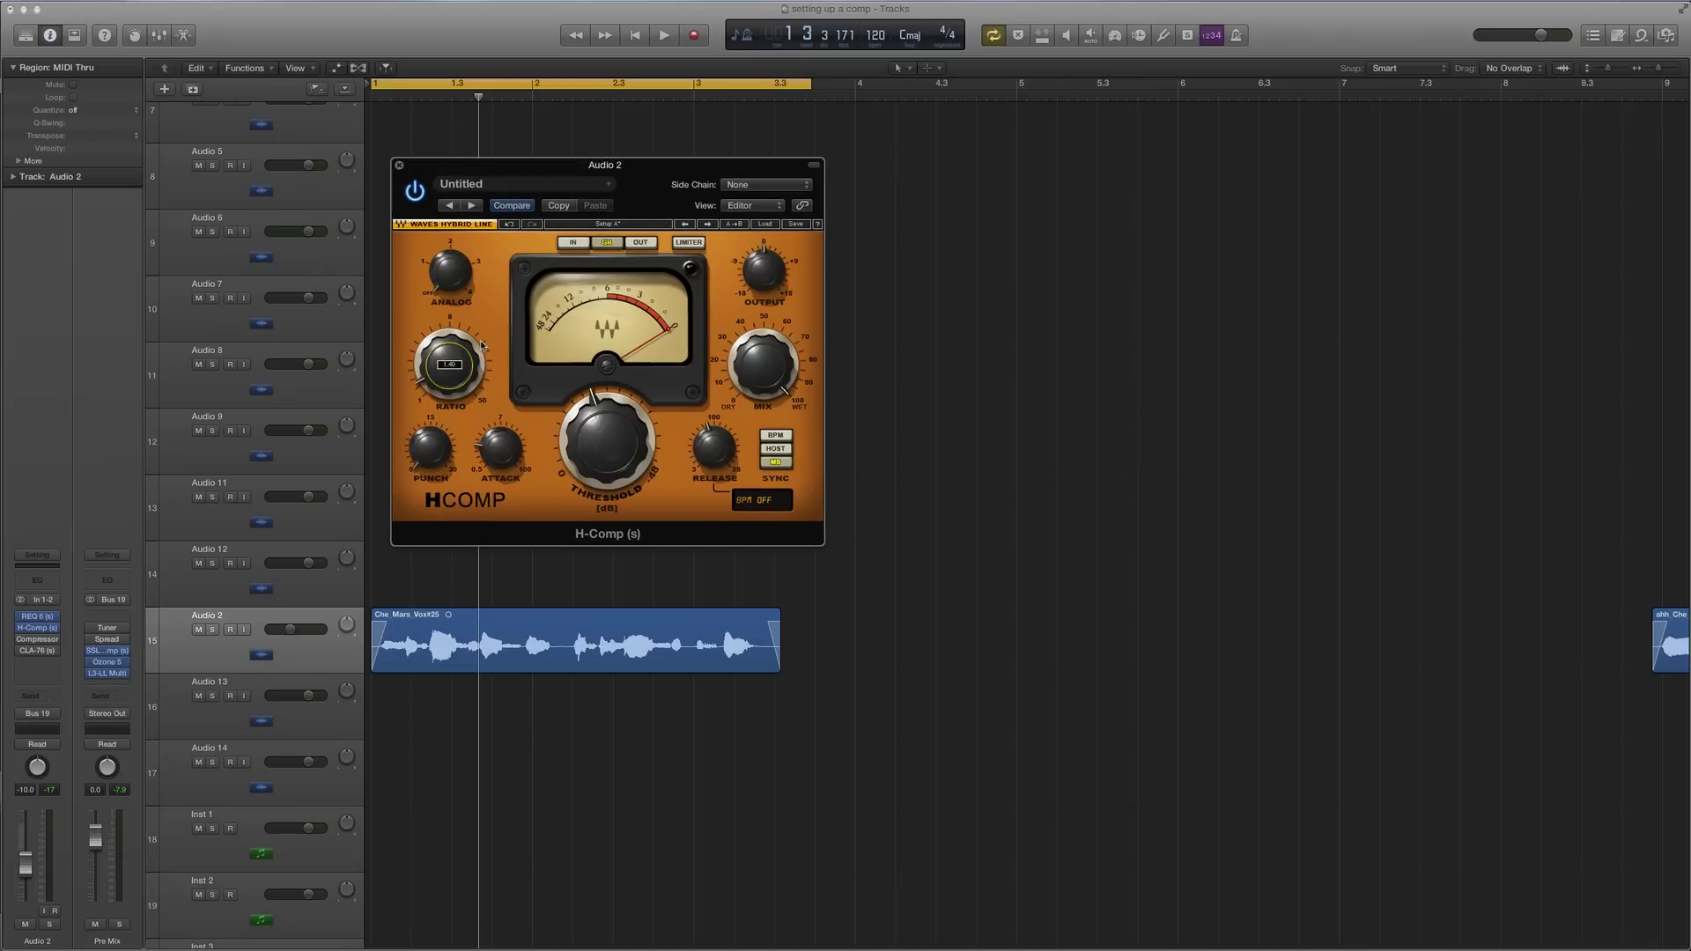
{"action": "mouse_move", "coordinate": [455, 364]}
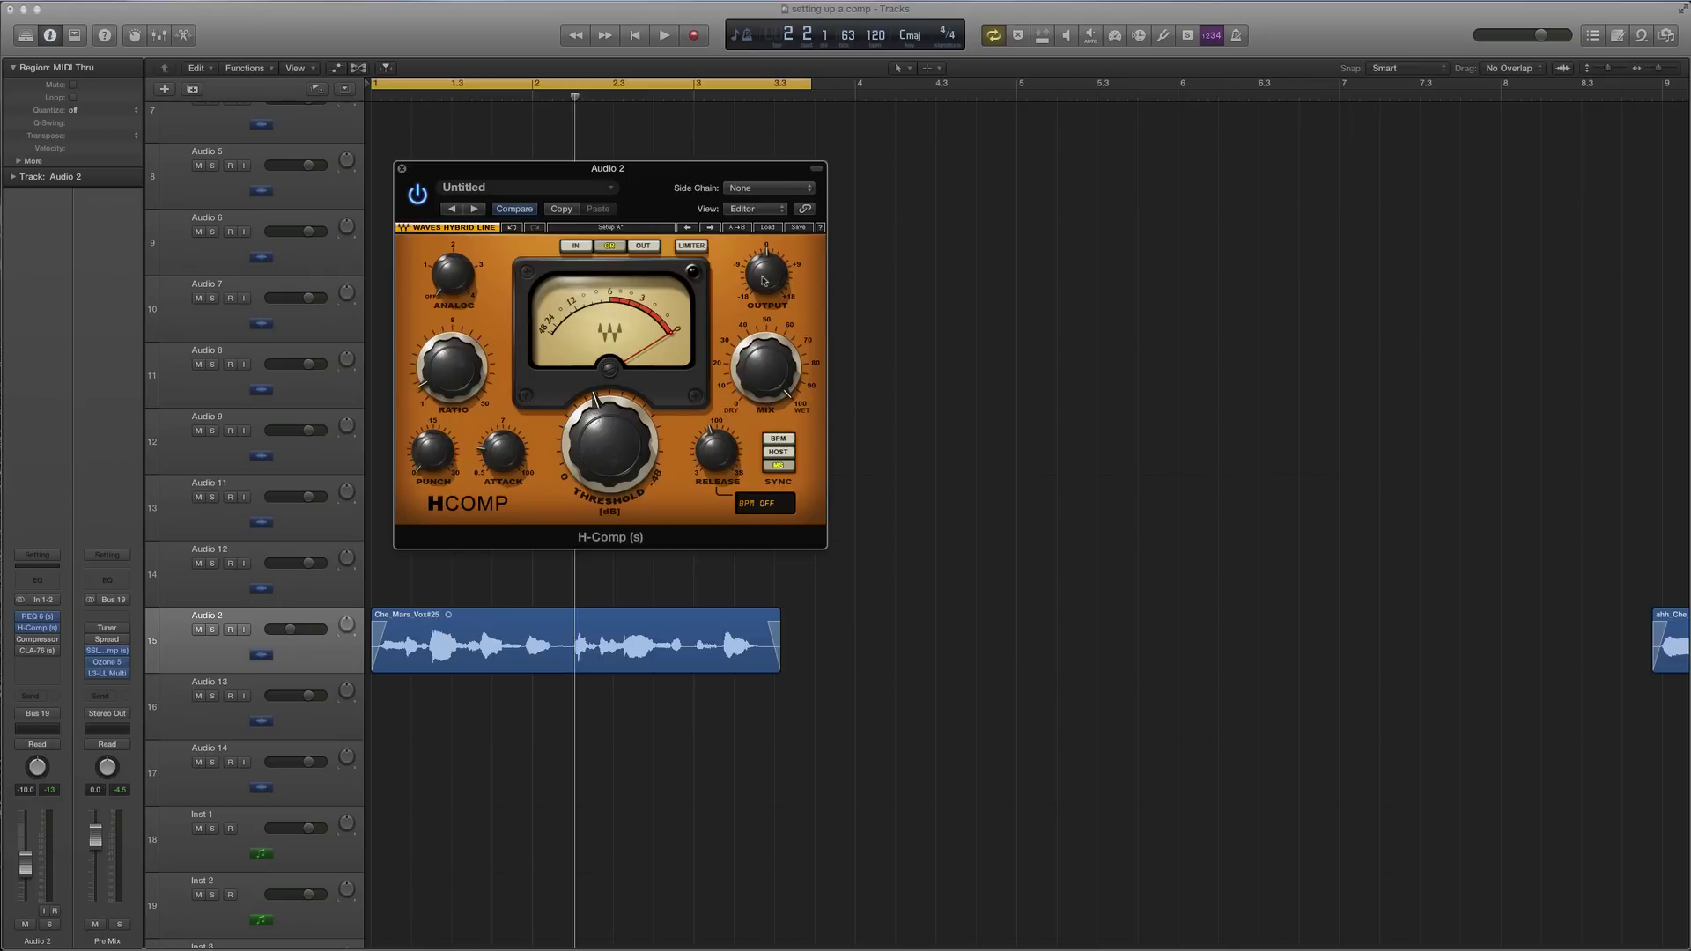
Audition the vocal loop with the compressor bypassed to judge its level against the compressed sound
{"action": "mouse_move", "coordinate": [773, 258]}
{"action": "key", "text": "space"}
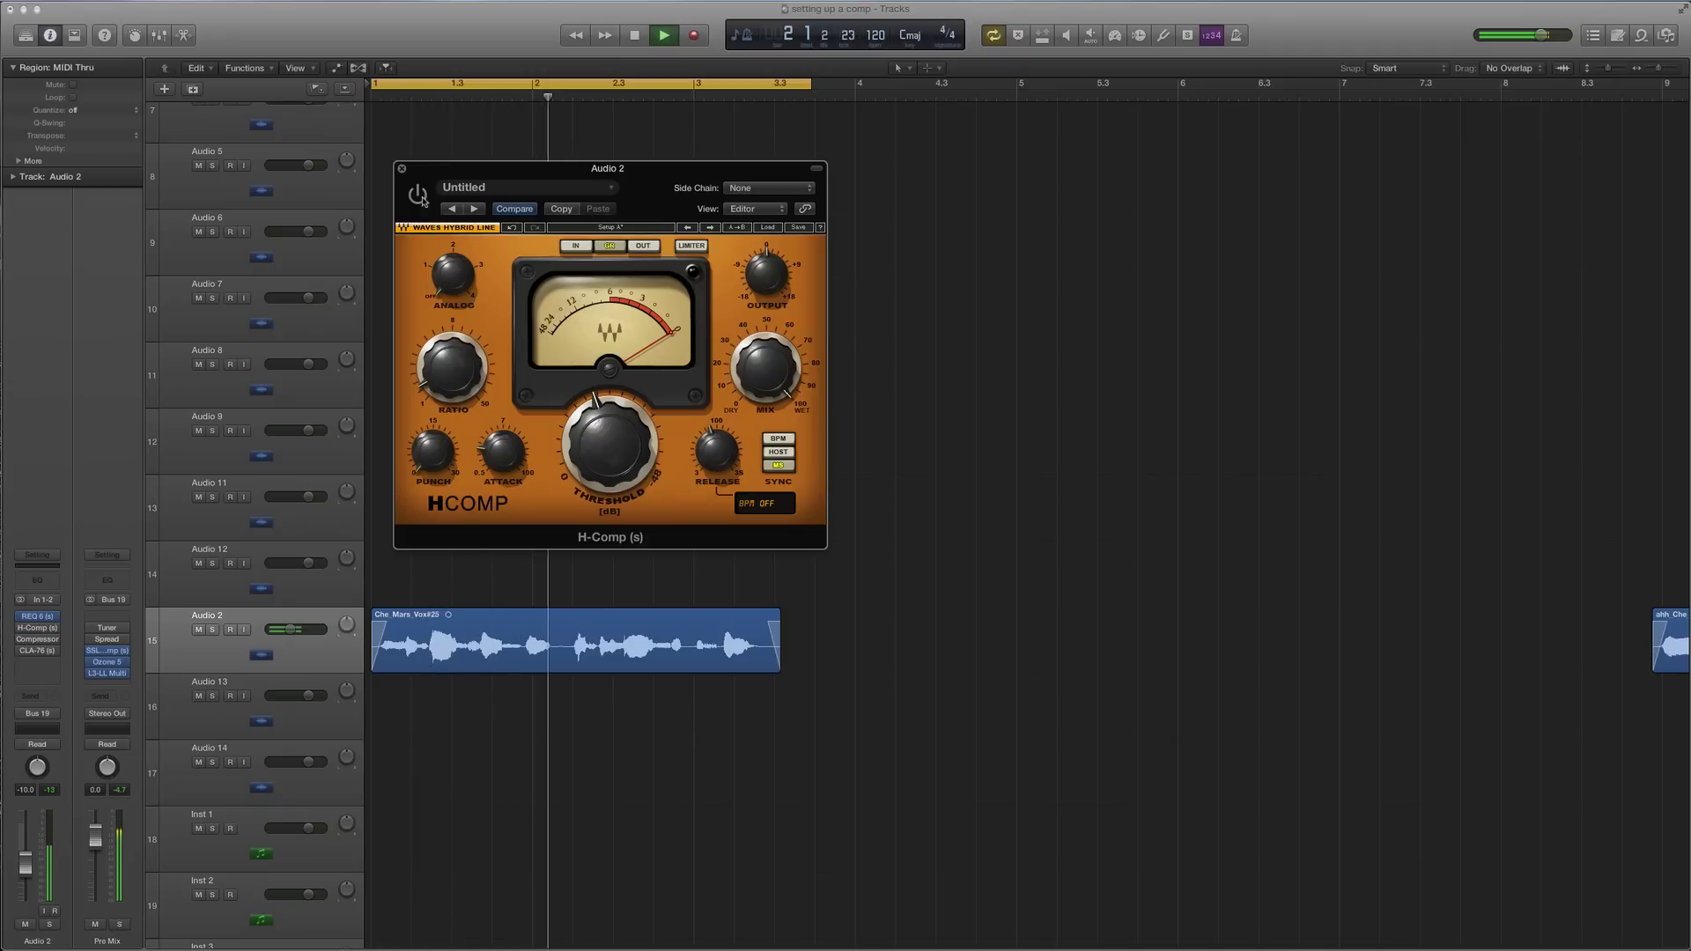
{"action": "key", "text": "space"}
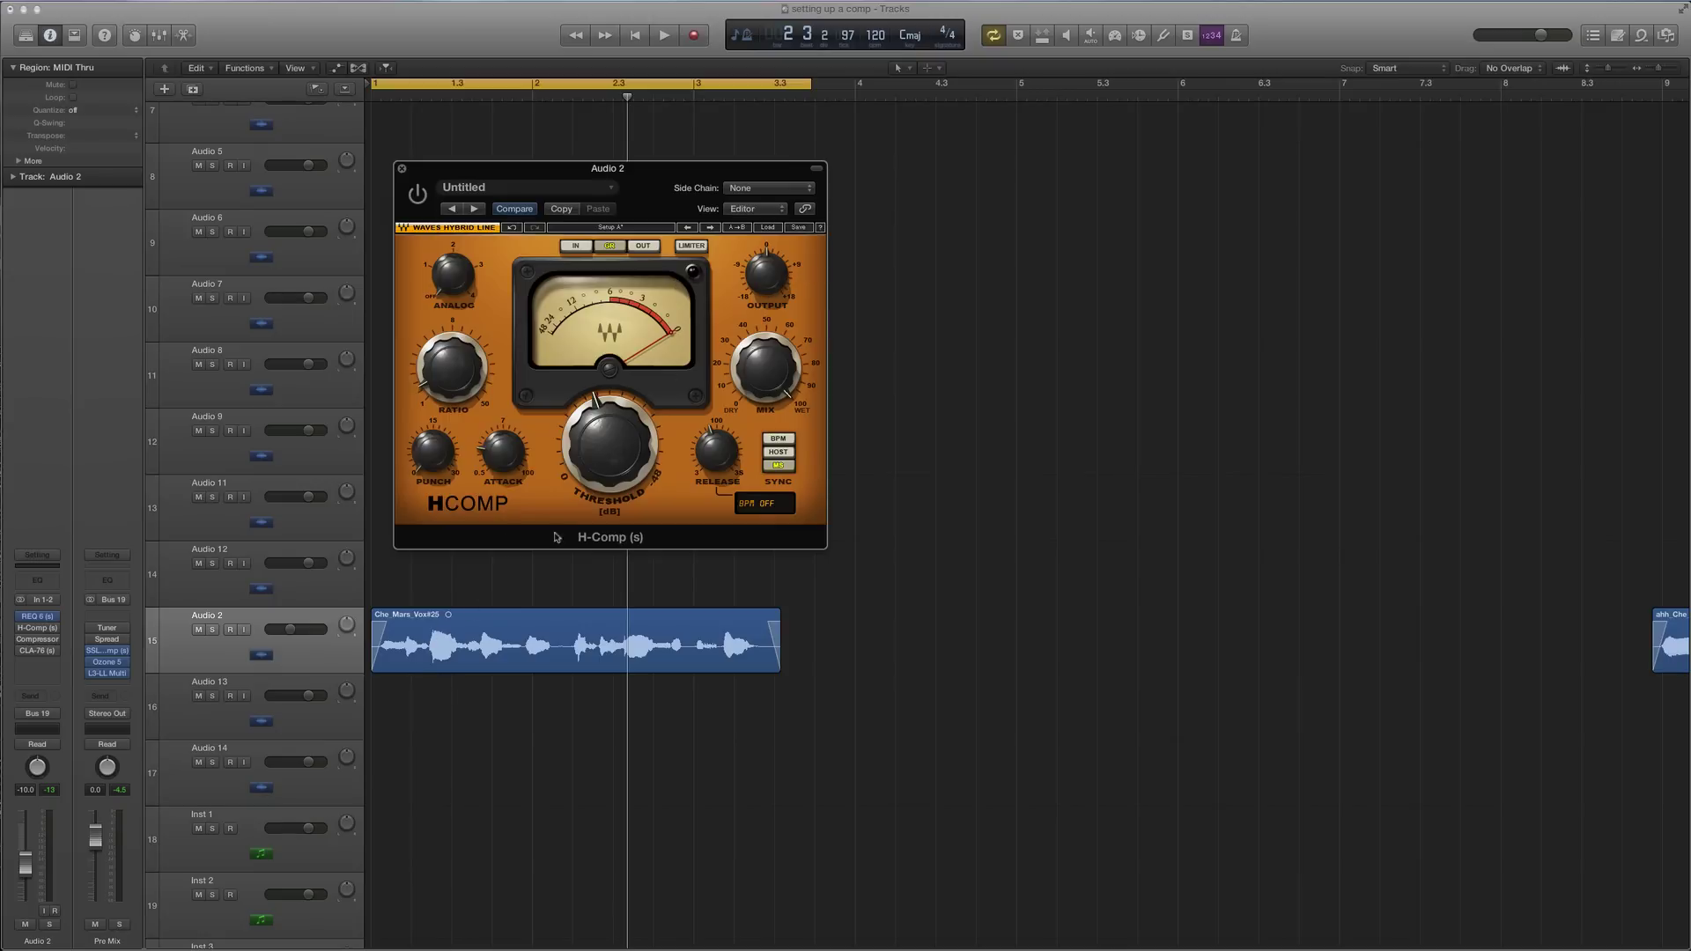
Raise the compressor's output gain slightly by ear, and compare the vocal loop with the compressor enabled and bypassed, leaving it enabled
{"action": "left_click_drag", "start_coordinate": [771, 275], "coordinate": [771, 272]}
{"action": "key", "text": "space"}
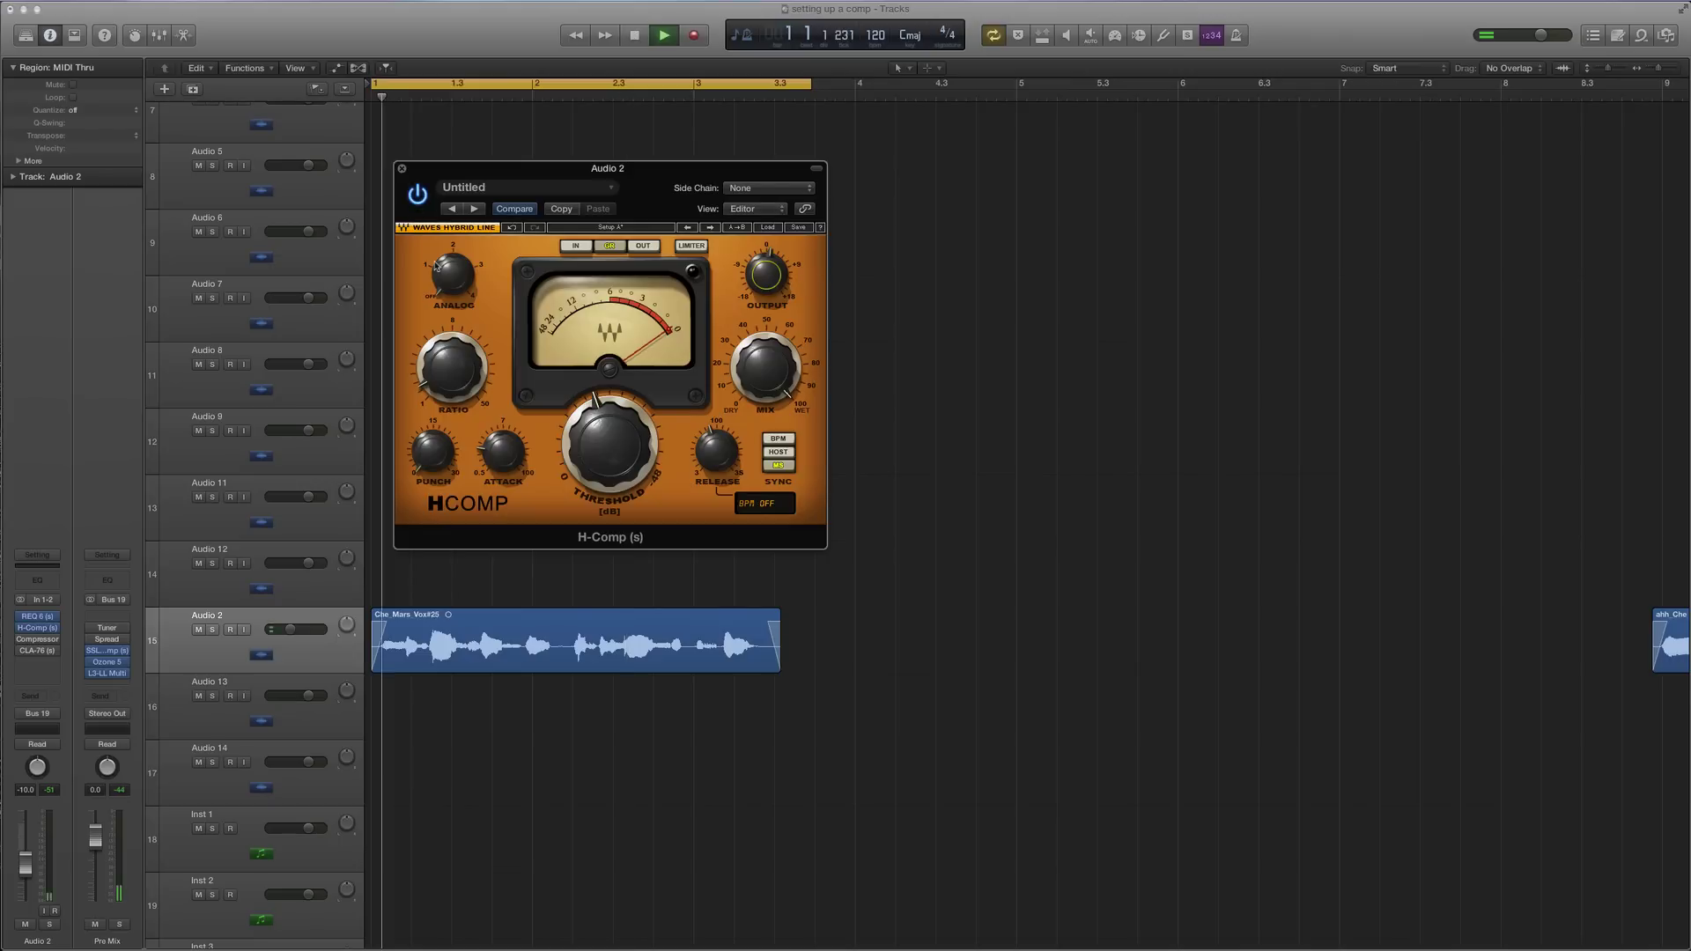
{"action": "left_click", "coordinate": [417, 194]}
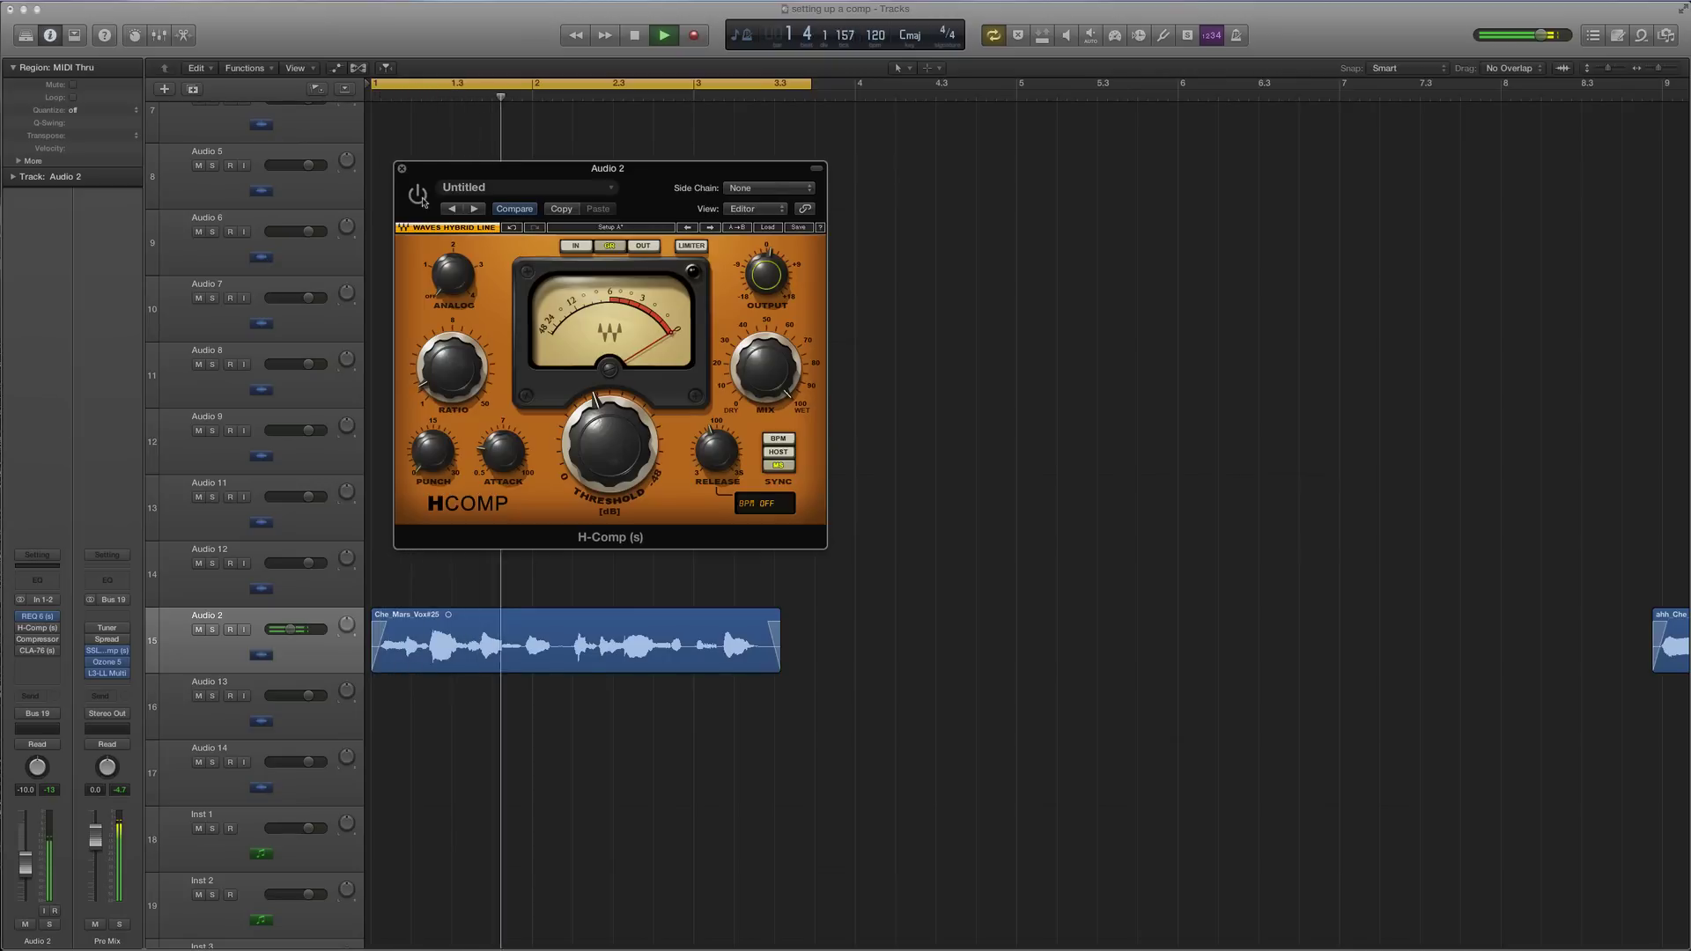
{"action": "key", "text": "space"}
{"action": "left_click", "coordinate": [417, 195]}
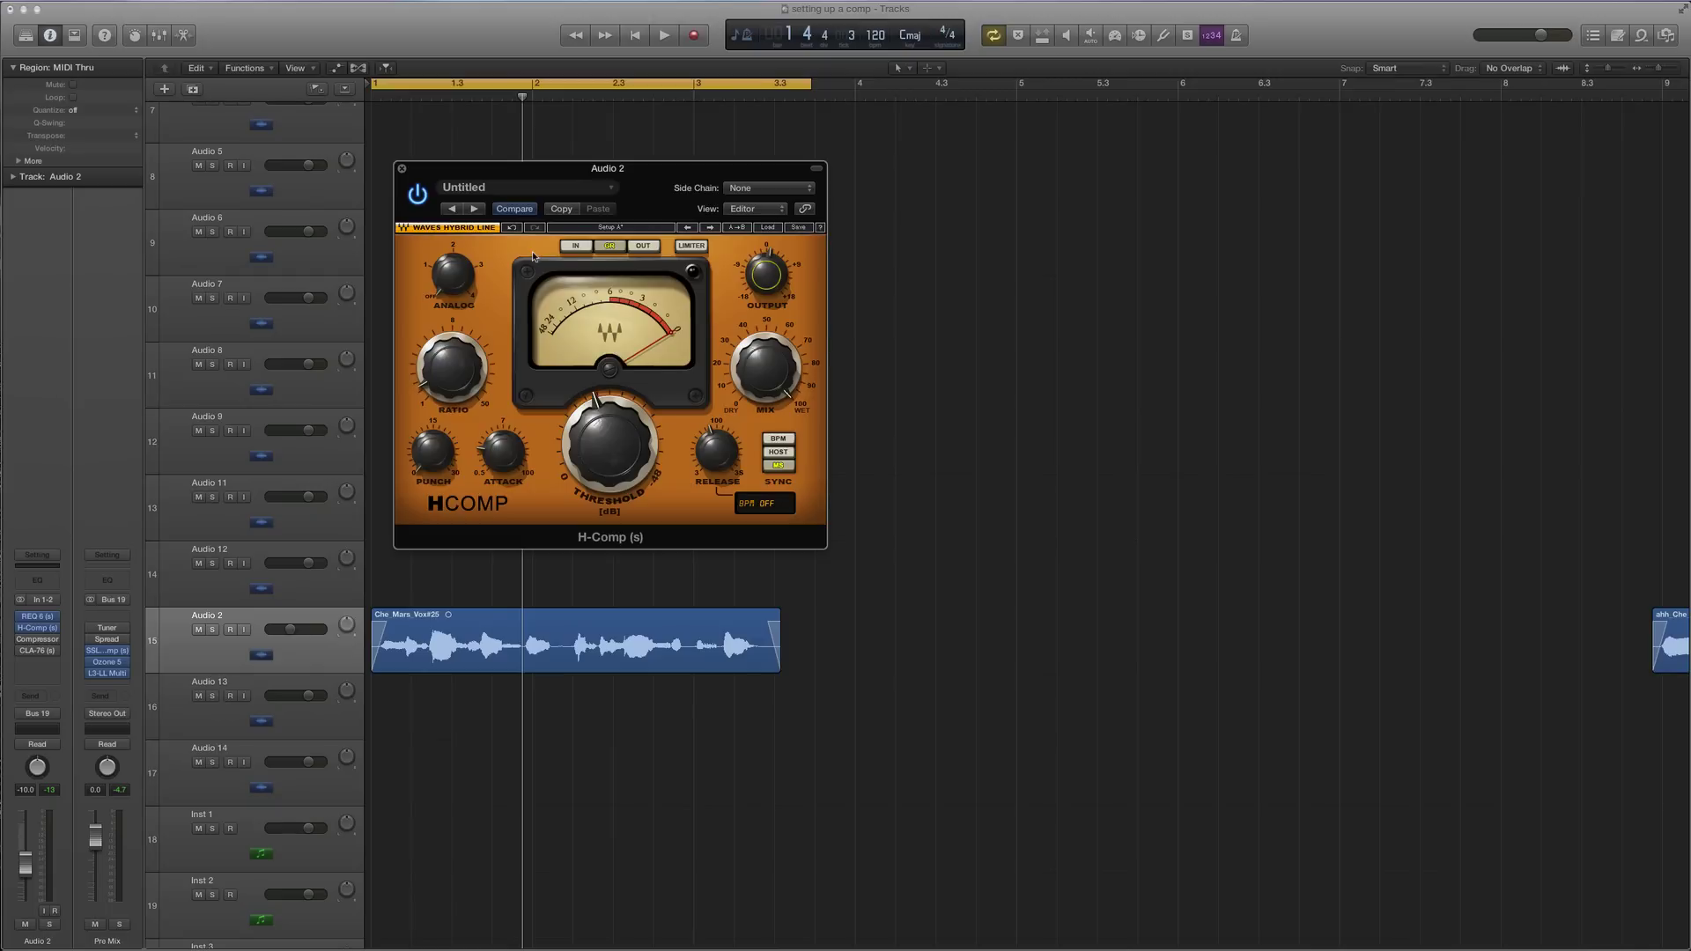
{"action": "key", "text": "space"}
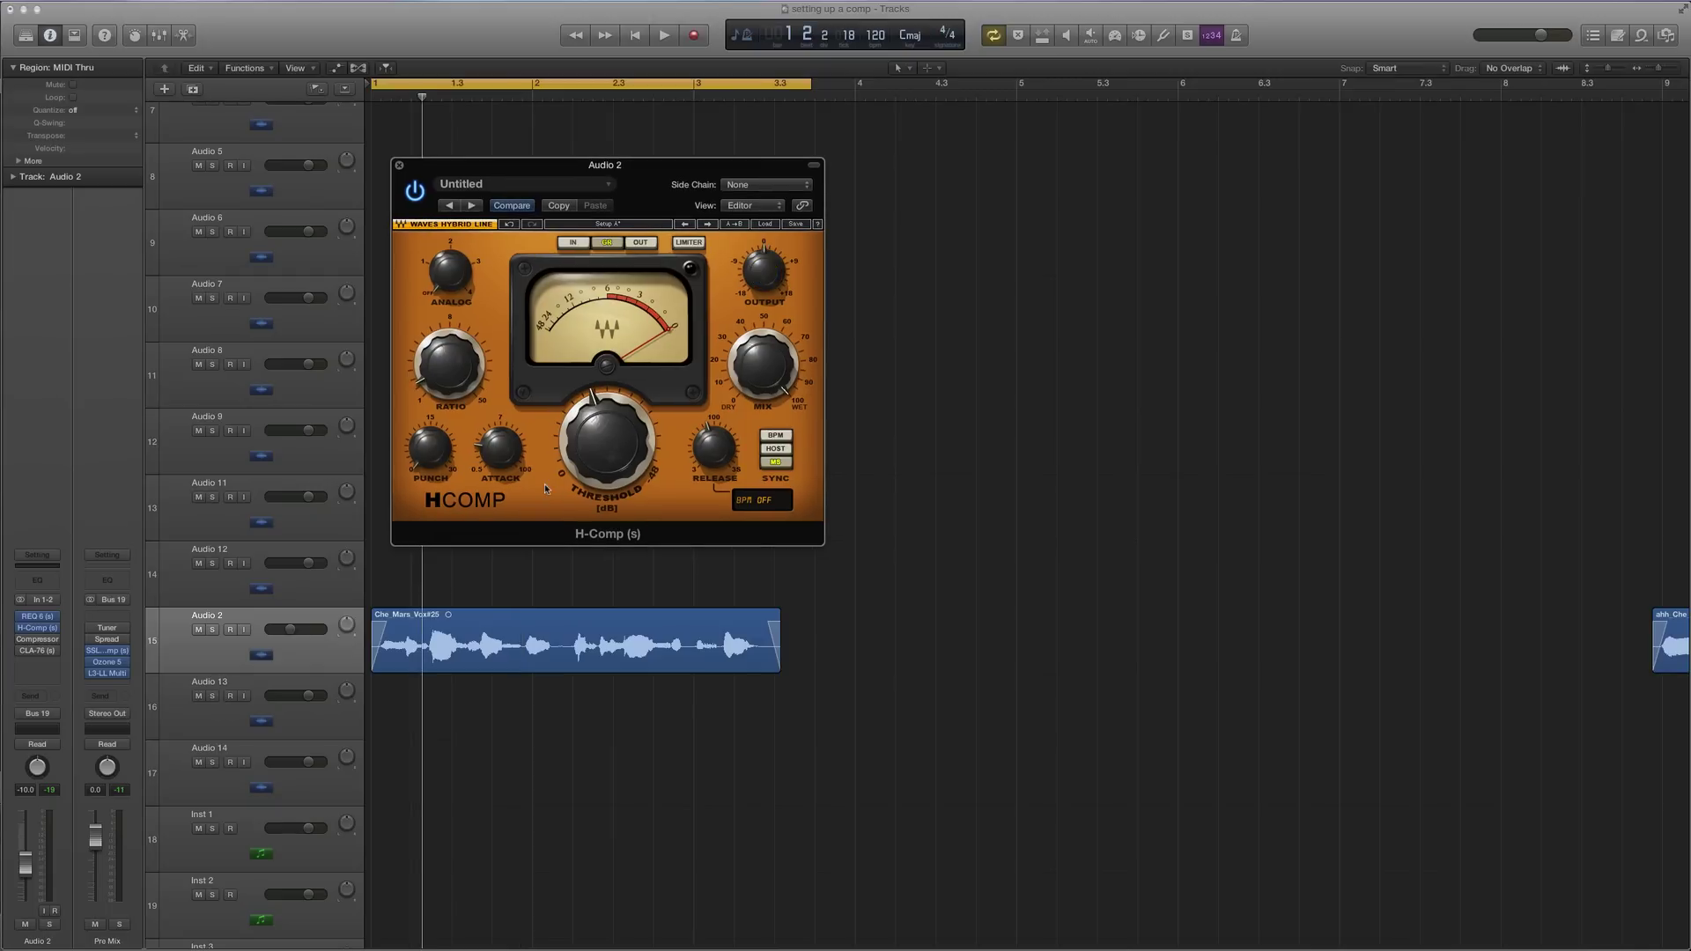